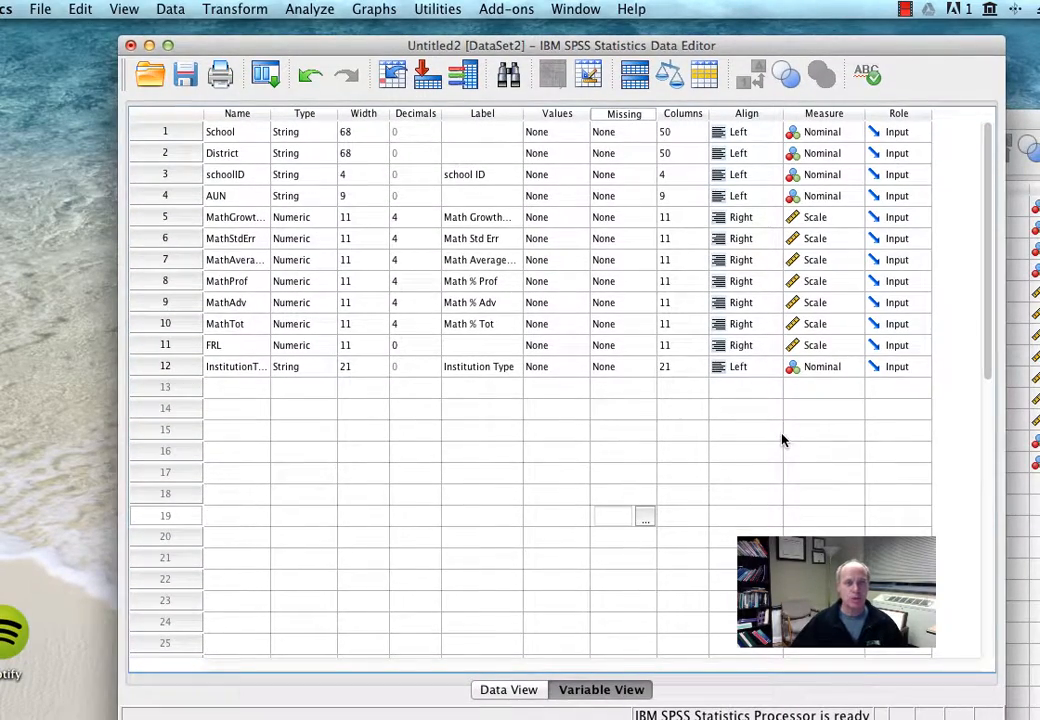
- Review the school records and variable definitions, looking closely at the values in the FRL column
{"action": "left_click", "coordinate": [524, 692]}
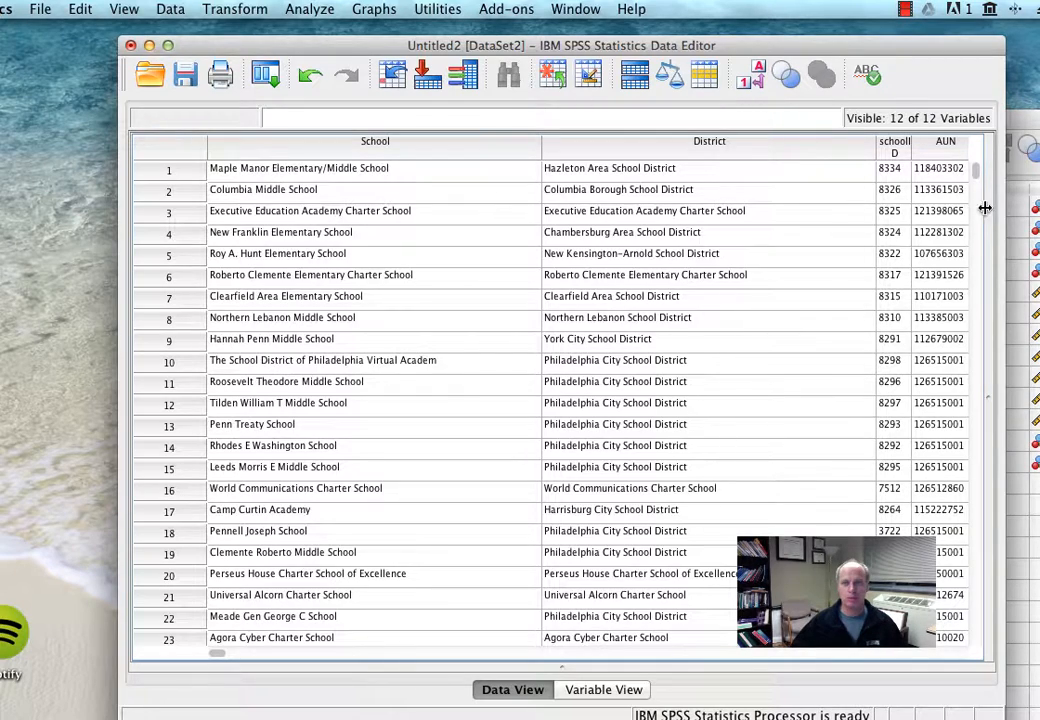
{"action": "left_click_drag", "start_coordinate": [980, 178], "coordinate": [981, 204]}
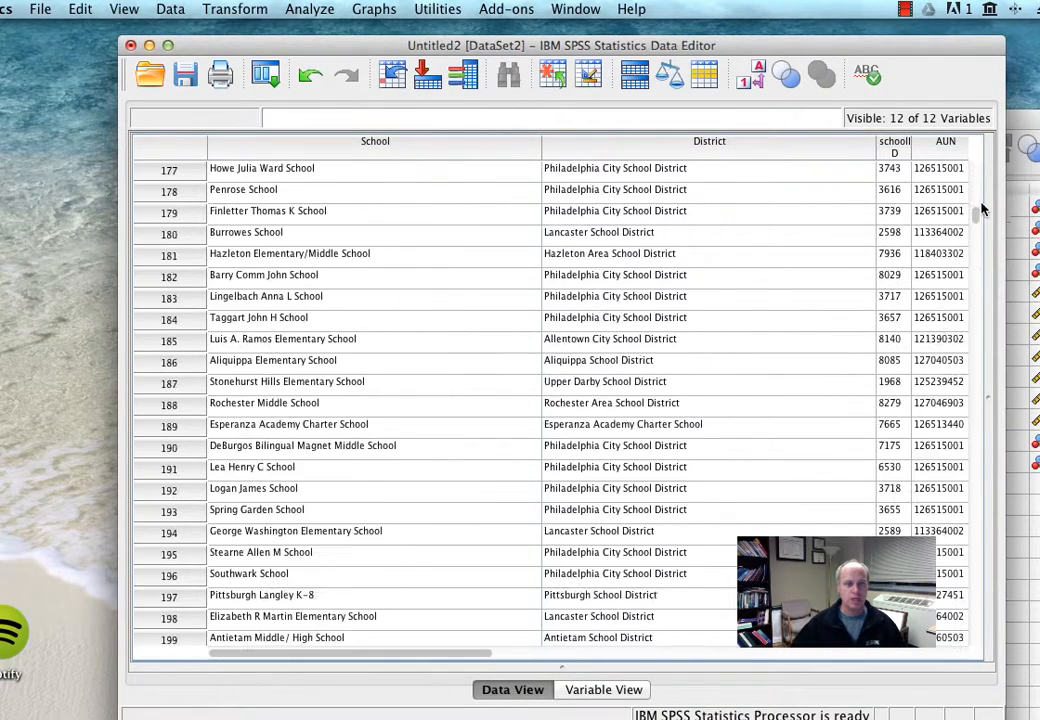
{"action": "left_click", "coordinate": [620, 690]}
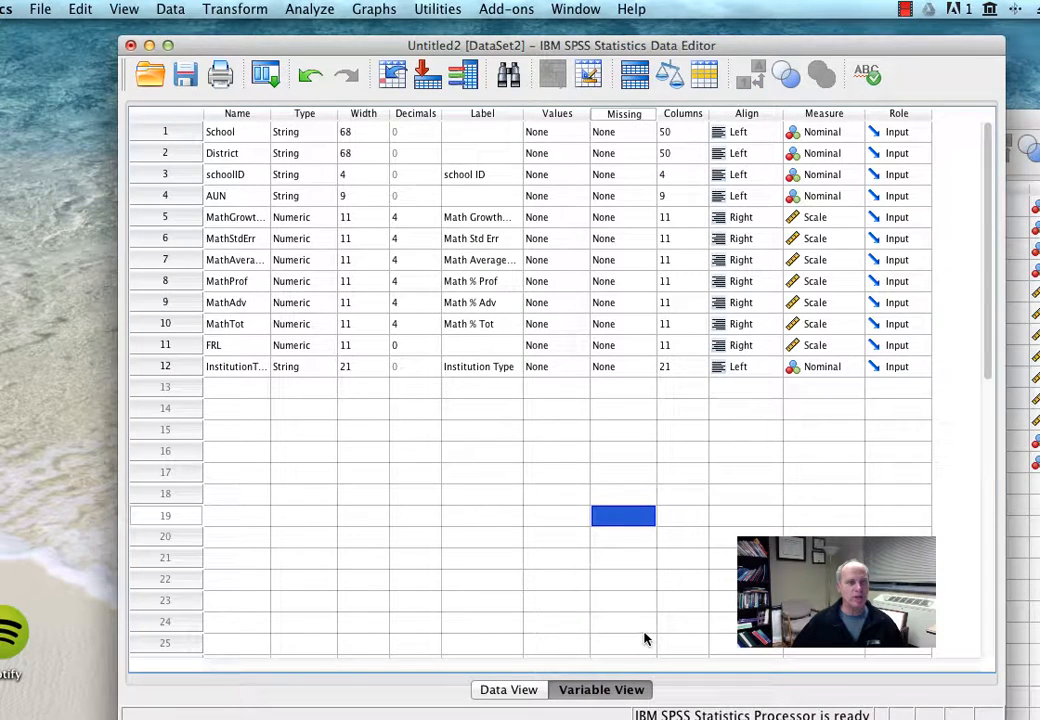
{"action": "left_click", "coordinate": [525, 690]}
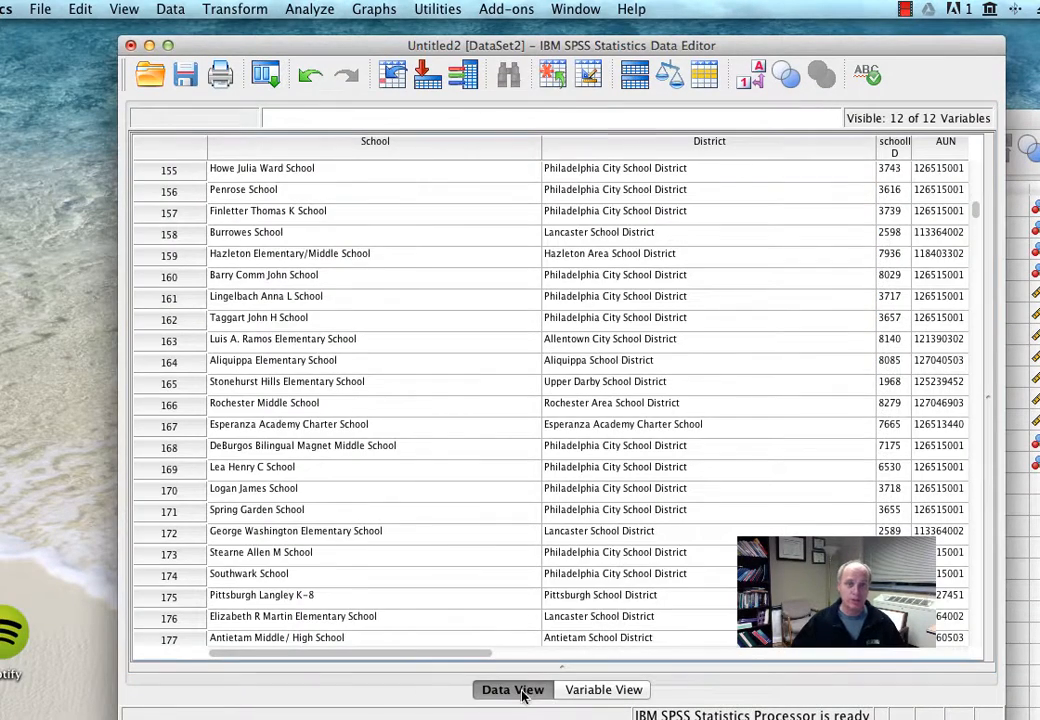
{"action": "left_click_drag", "start_coordinate": [461, 667], "coordinate": [815, 665]}
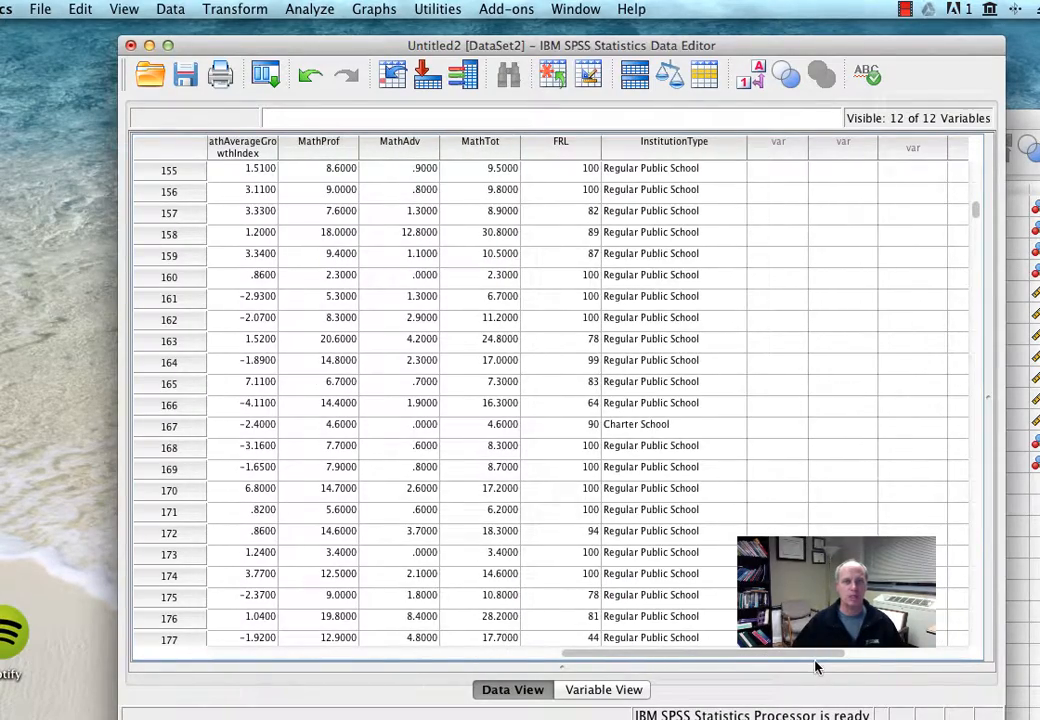
{"action": "left_click", "coordinate": [562, 340]}
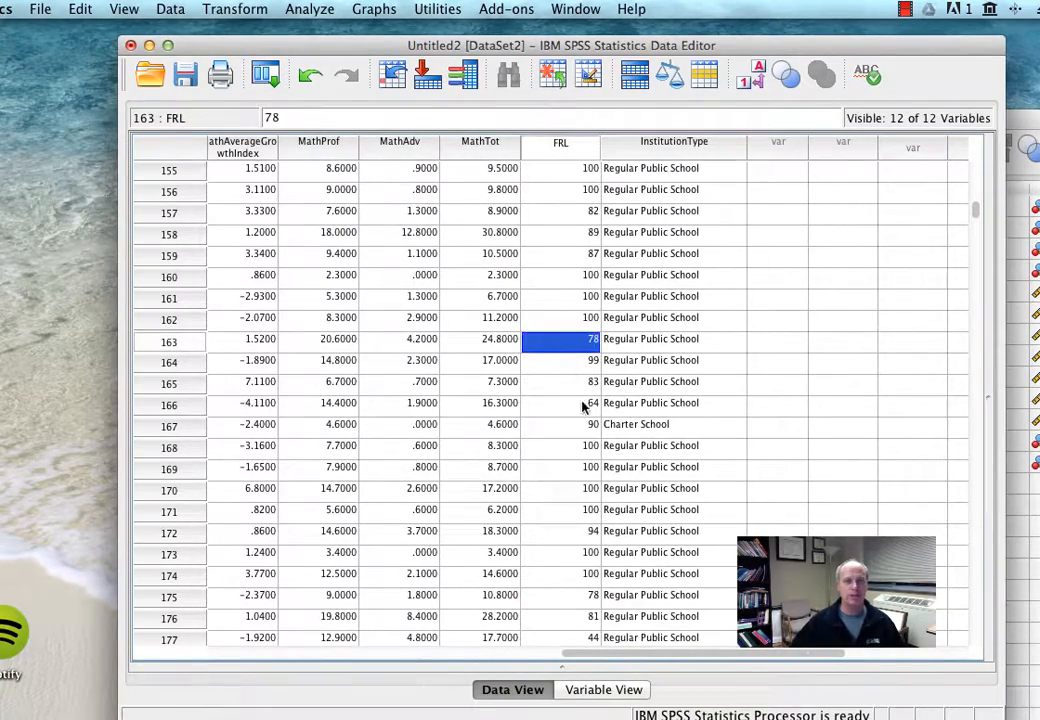
{"action": "left_click", "coordinate": [576, 450]}
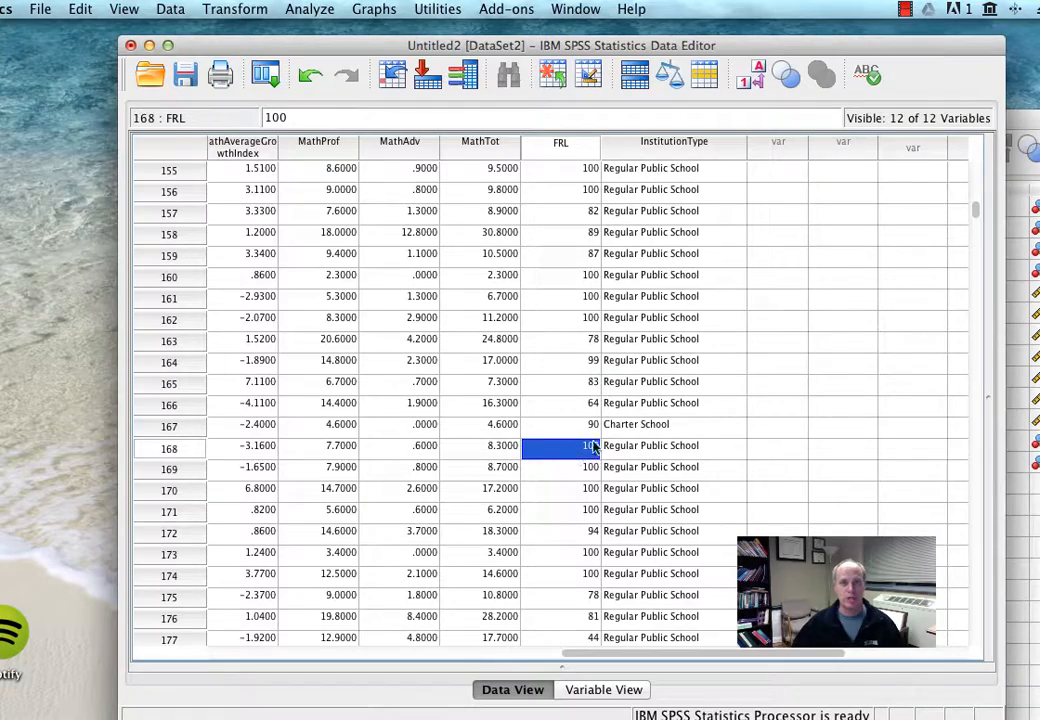
{"action": "mouse_move", "coordinate": [978, 210]}
{"action": "left_mouse_down"}
{"action": "mouse_move", "coordinate": [978, 234]}
{"action": "mouse_move", "coordinate": [980, 187]}
{"action": "left_mouse_up"}
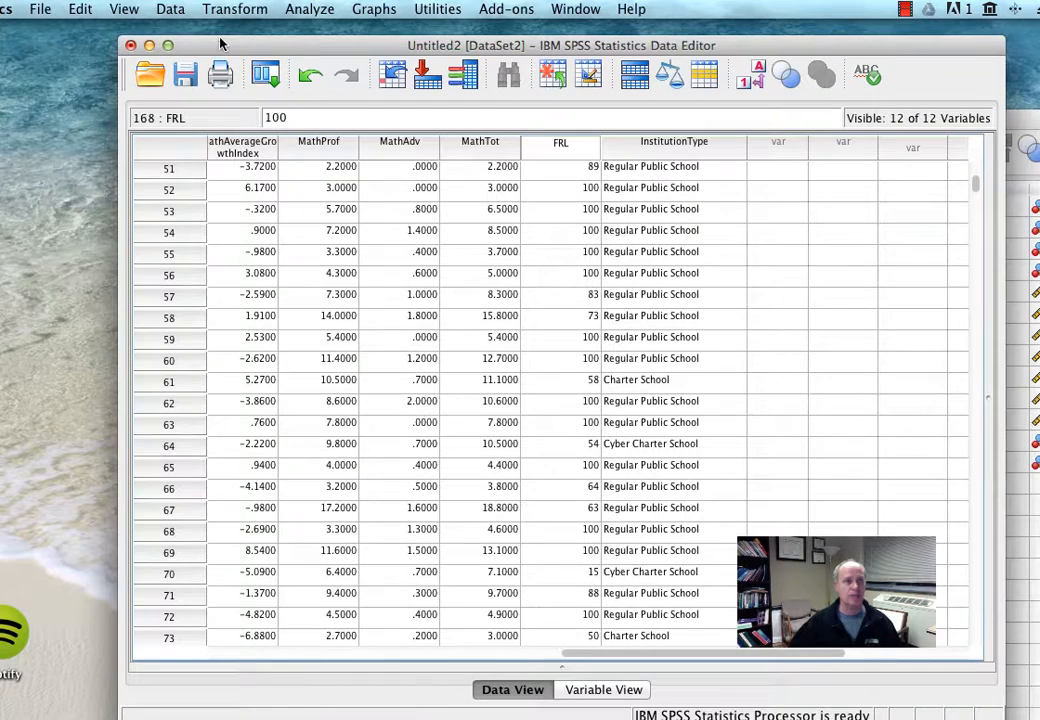
- Start a Recode into Different Variables with FRL as the input variable
{"action": "left_click", "coordinate": [238, 9]}
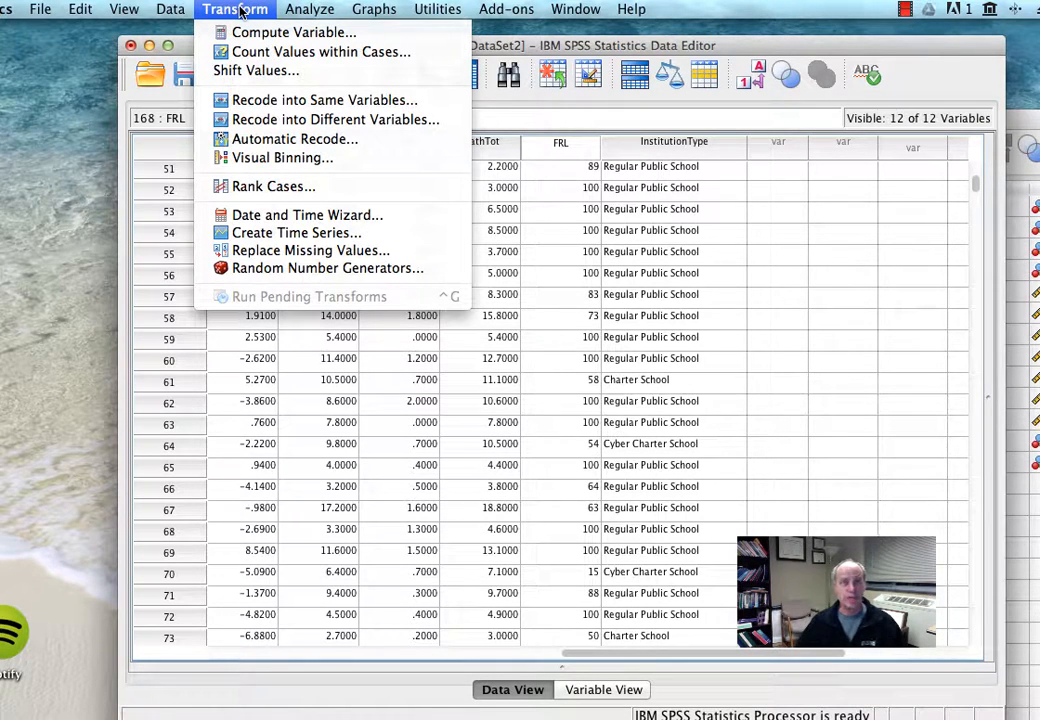
{"action": "left_click", "coordinate": [270, 120]}
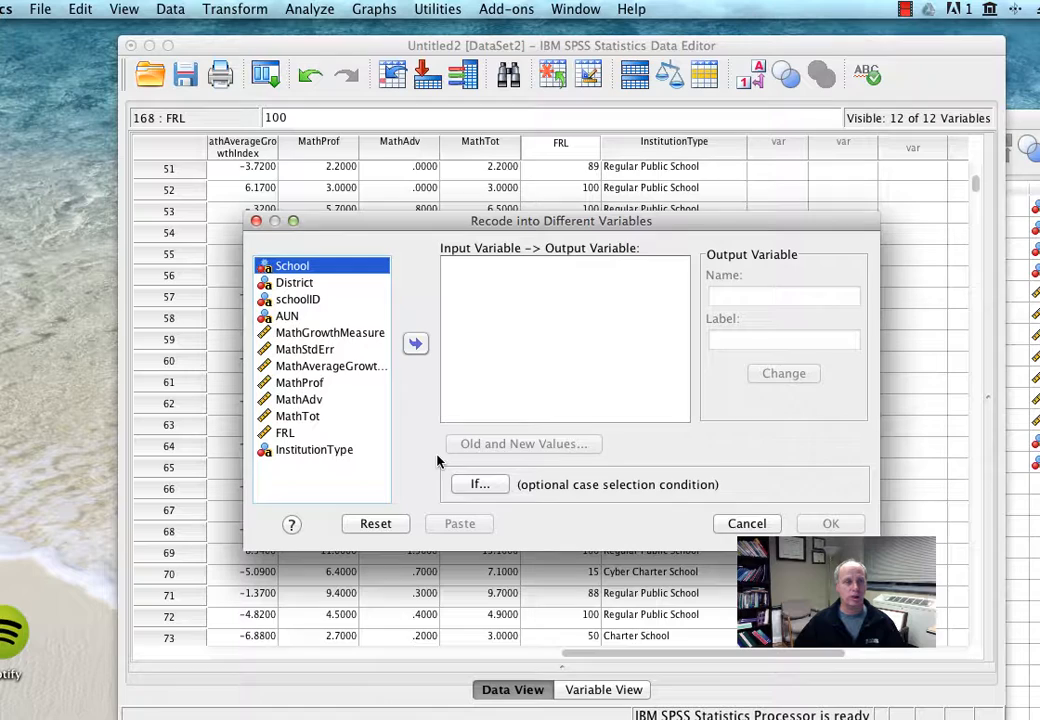
{"action": "left_click", "coordinate": [289, 434]}
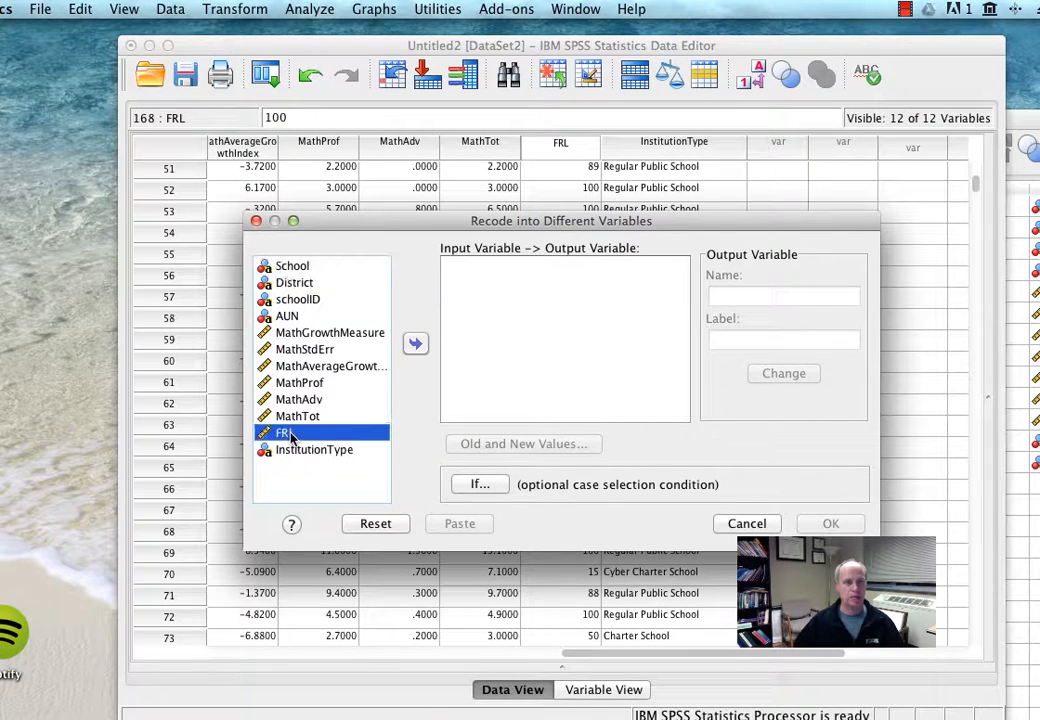
{"action": "left_click", "coordinate": [416, 344]}
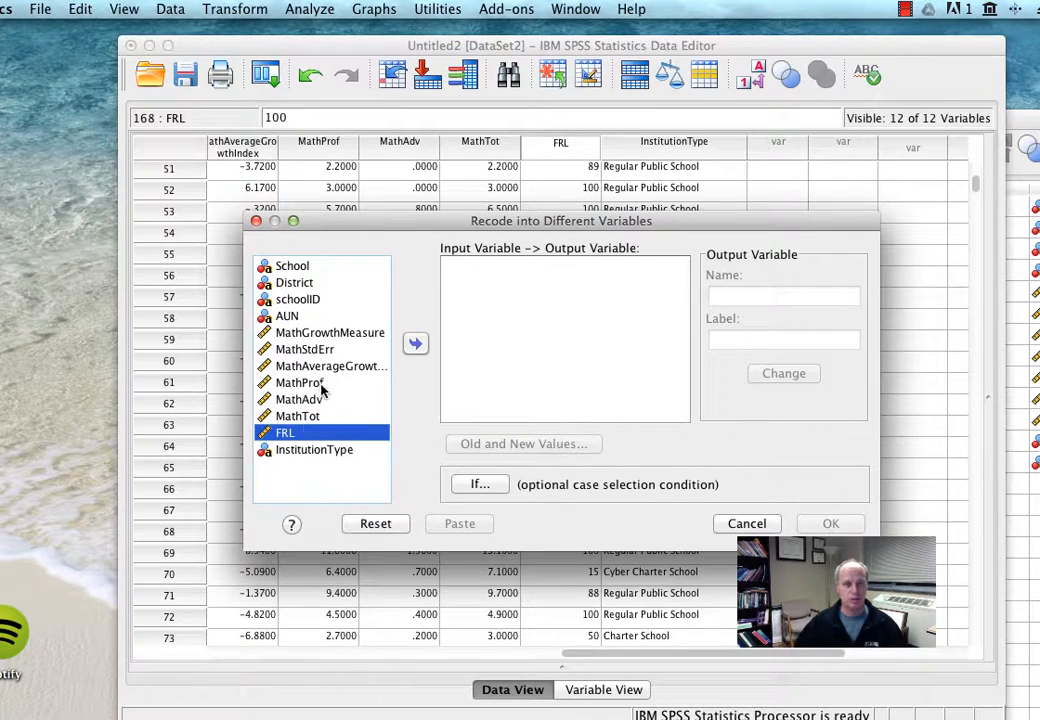
{"action": "left_click", "coordinate": [415, 344]}
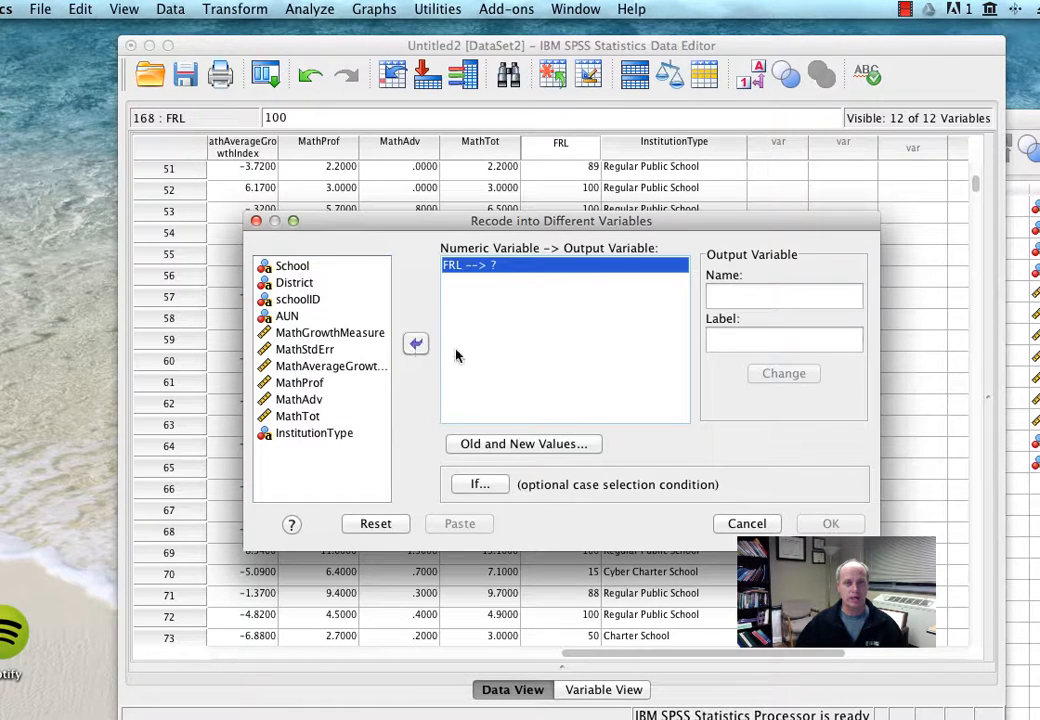
- Try to name the output variable for the FRL recode "FRL Groups", with a space
{"action": "left_click", "coordinate": [752, 296]}
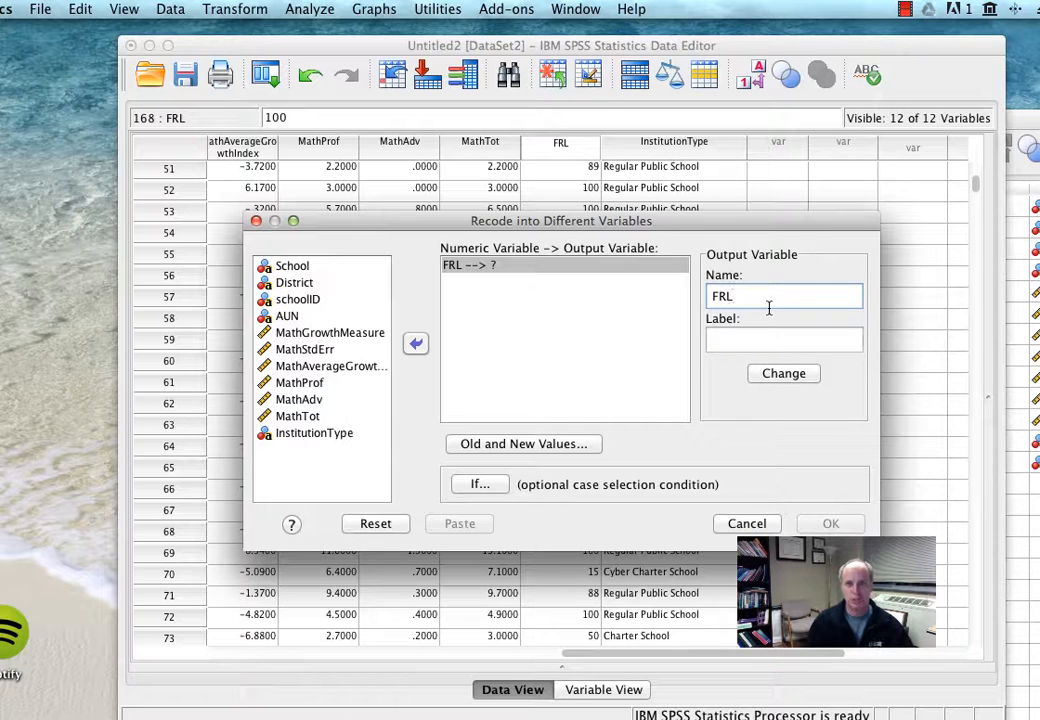
{"action": "type", "text": "FRL Groups"}
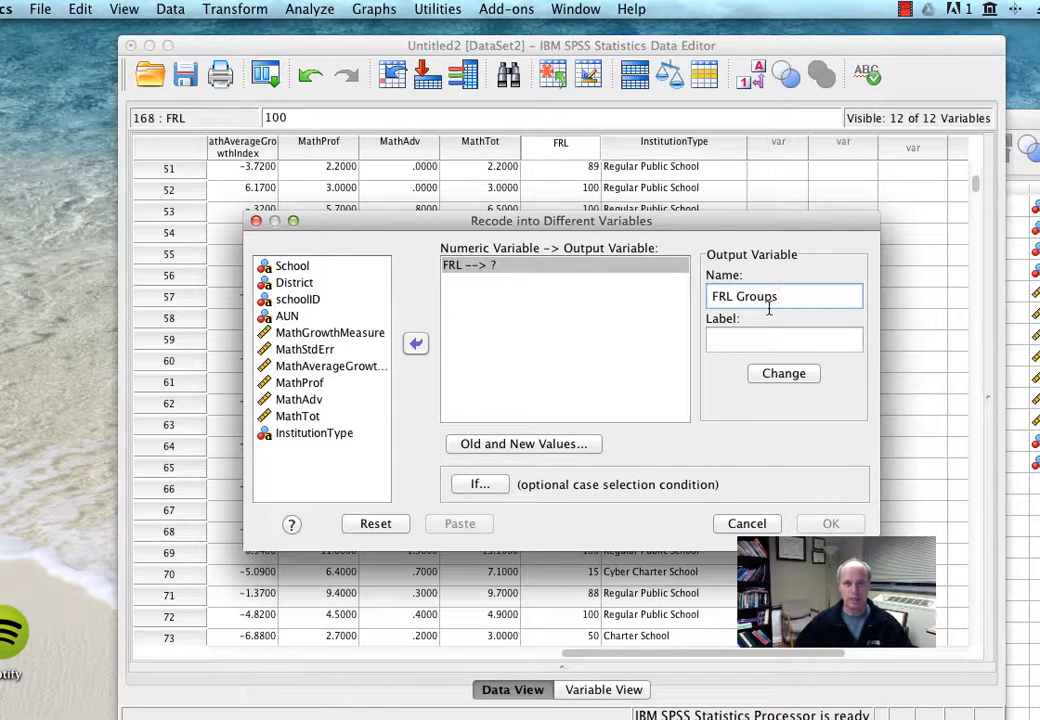
{"action": "left_click", "coordinate": [779, 381]}
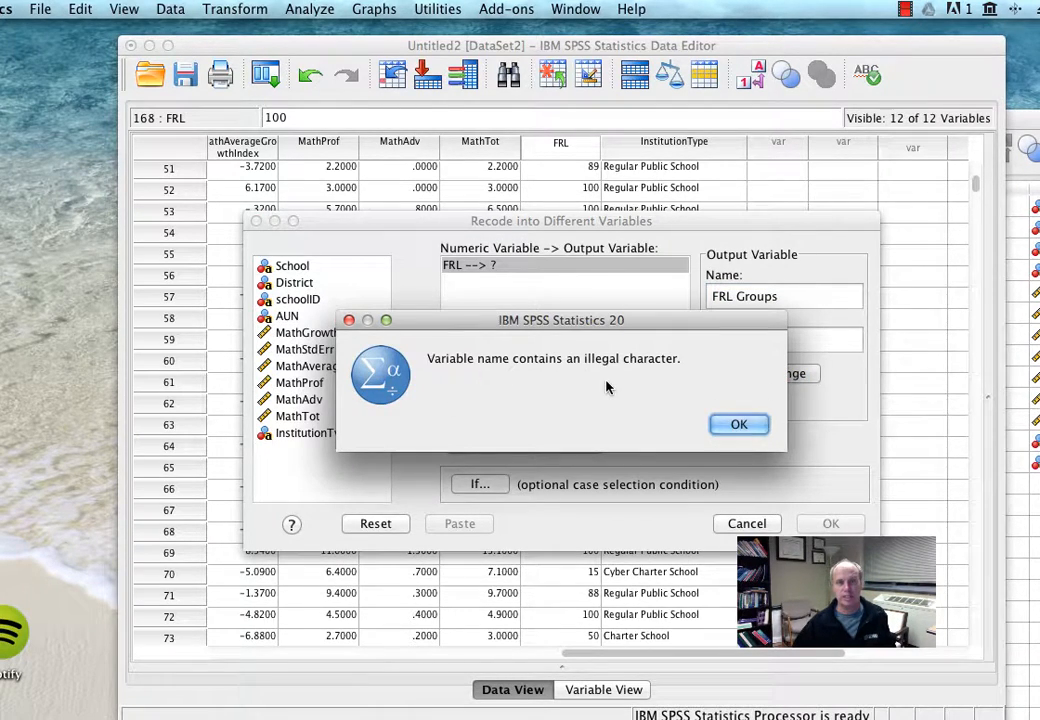
{"action": "left_click", "coordinate": [738, 424]}
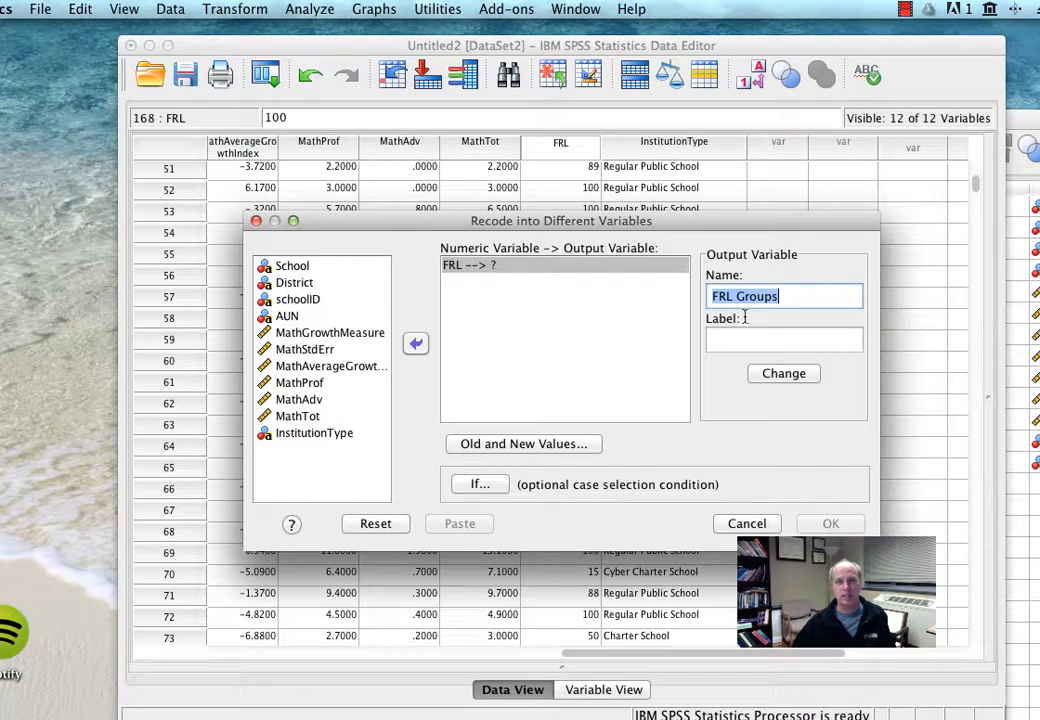
- Correct the output variable's name to FRLGroups, label it "FRL Groups", and assign it to the FRL recode
{"action": "key", "text": "BackSpace"}
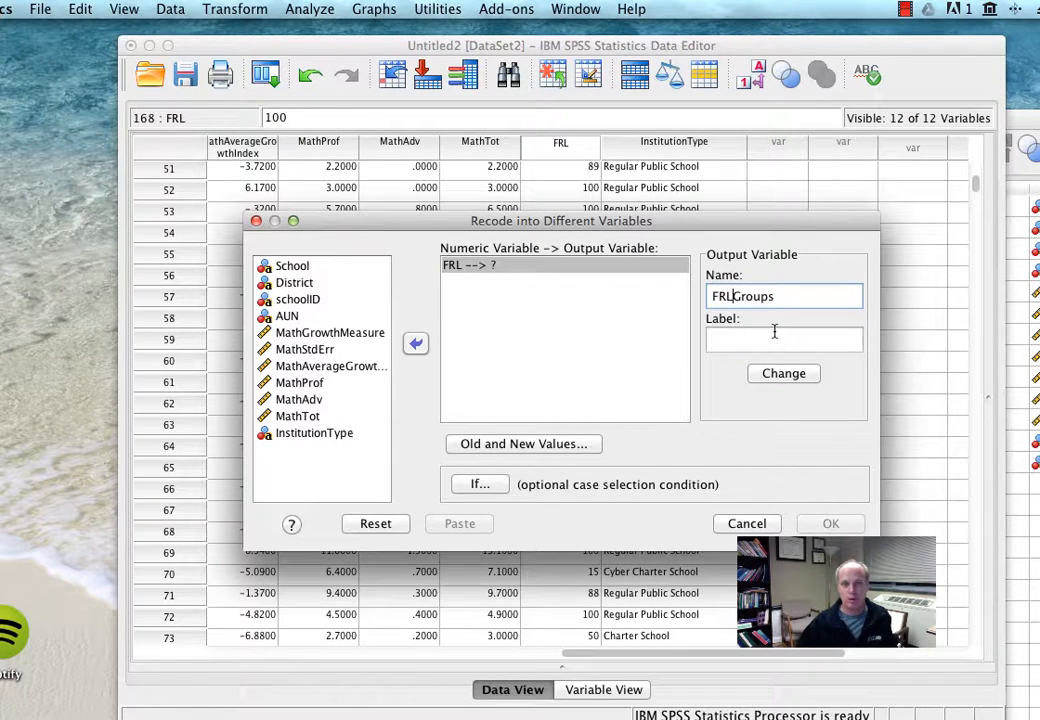
{"action": "left_click", "coordinate": [767, 347]}
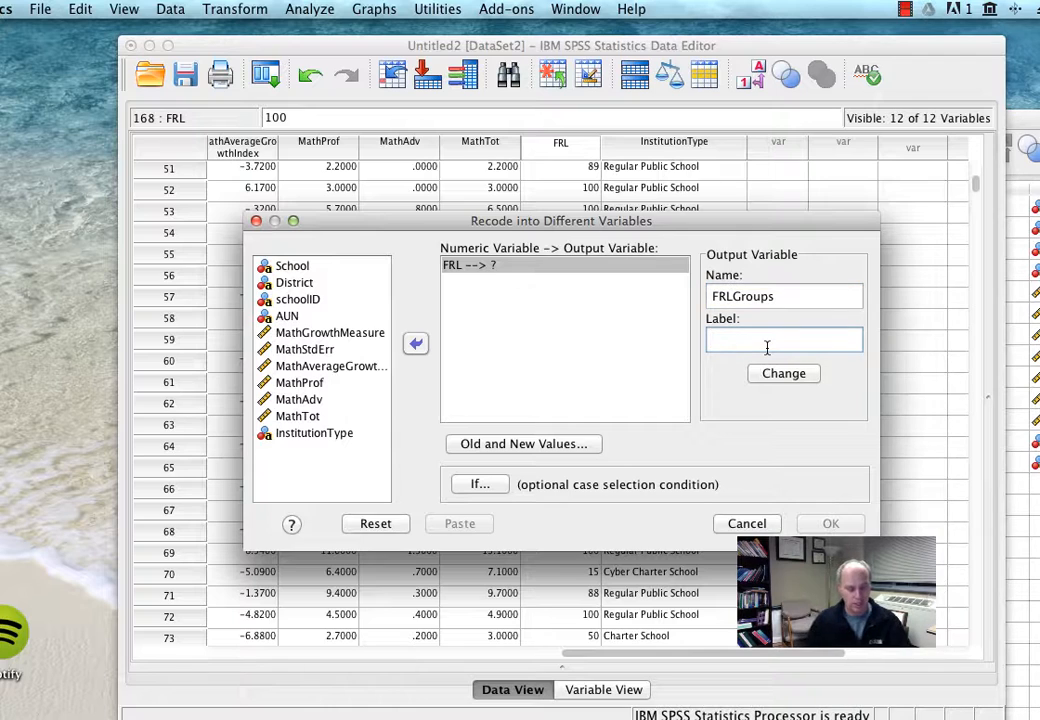
{"action": "type", "text": "FRL "}
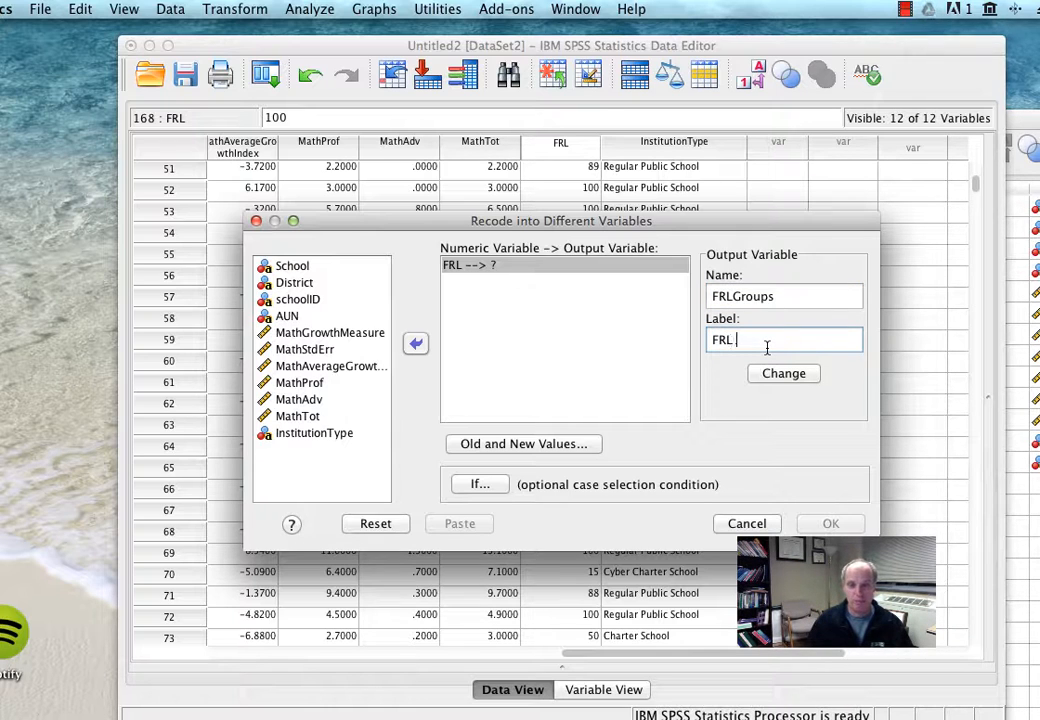
{"action": "type", "text": "Groups"}
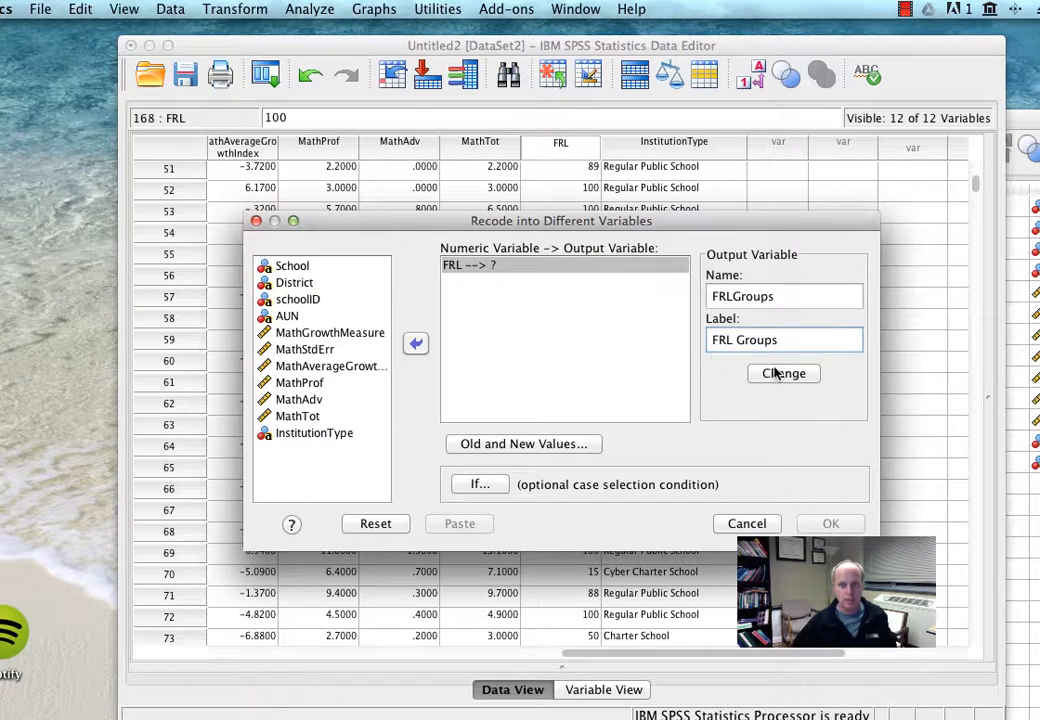
{"action": "left_click", "coordinate": [784, 373]}
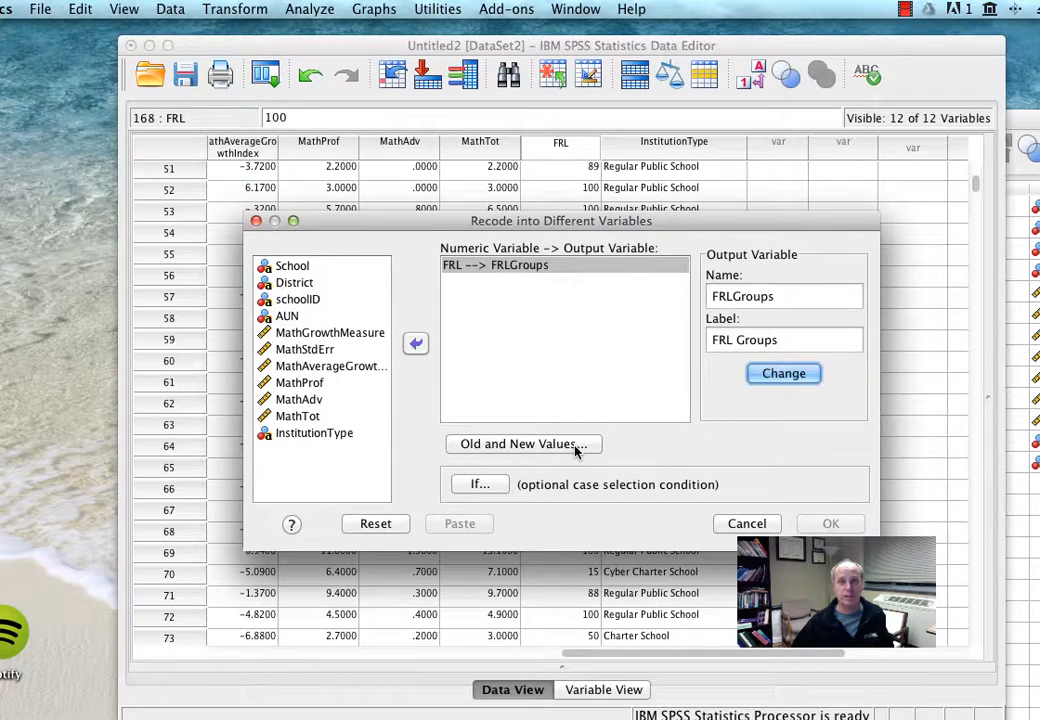
- Define old and new values for the recode, adding a rule that turns the range 0 through 33 into 1
{"action": "left_click", "coordinate": [522, 444]}
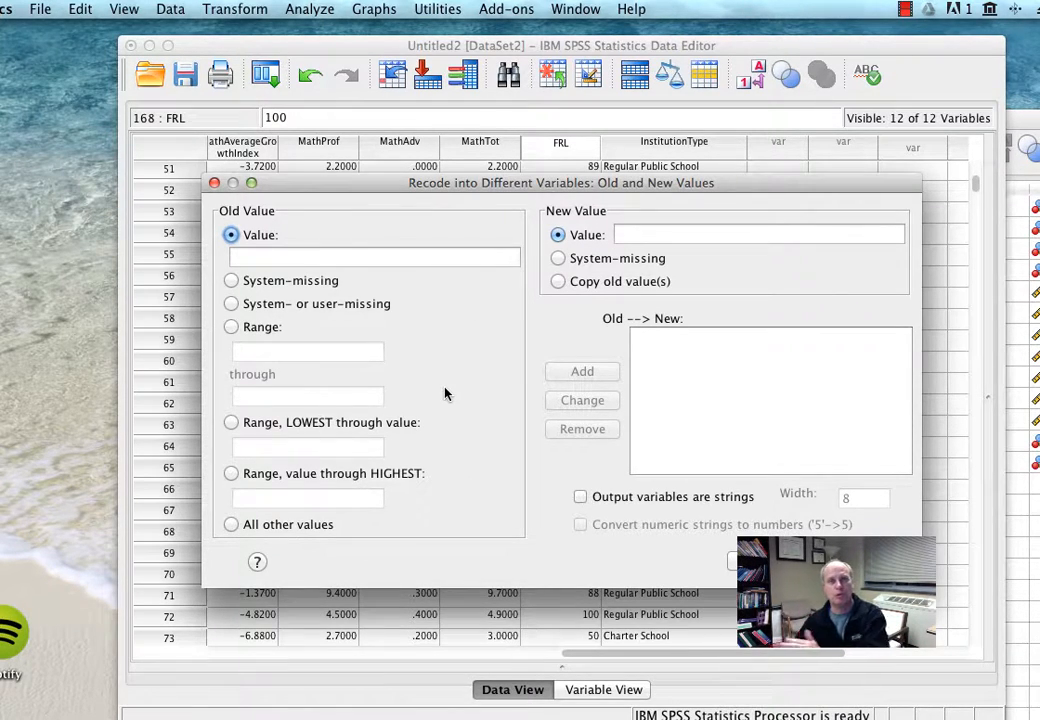
{"action": "left_click", "coordinate": [230, 328]}
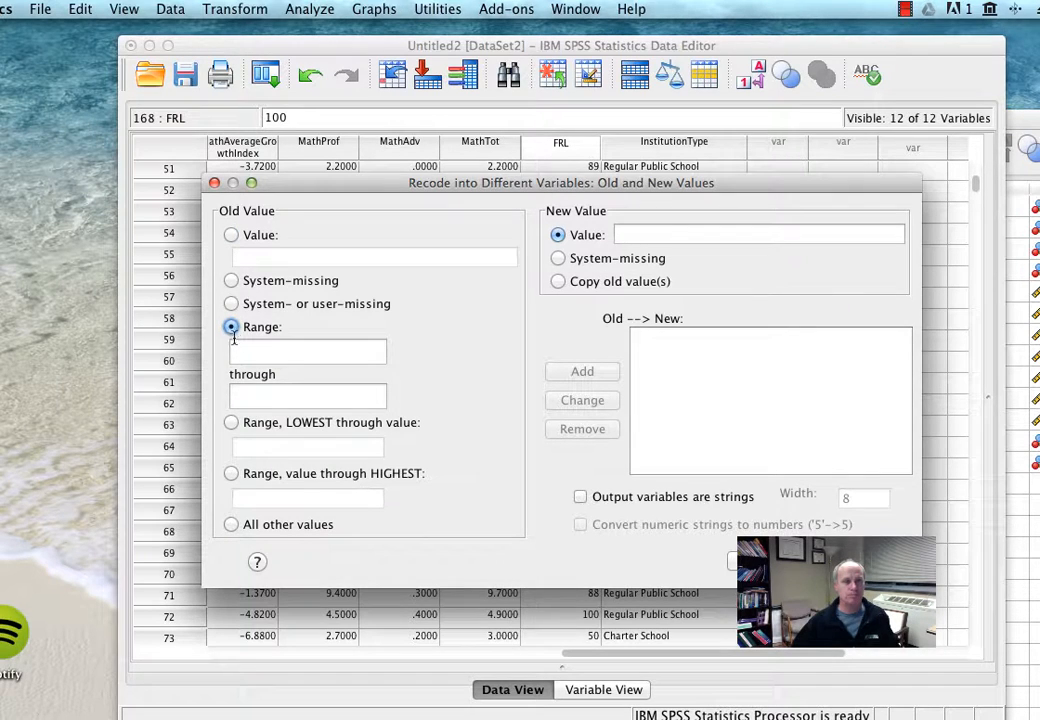
{"action": "type", "text": "0"}
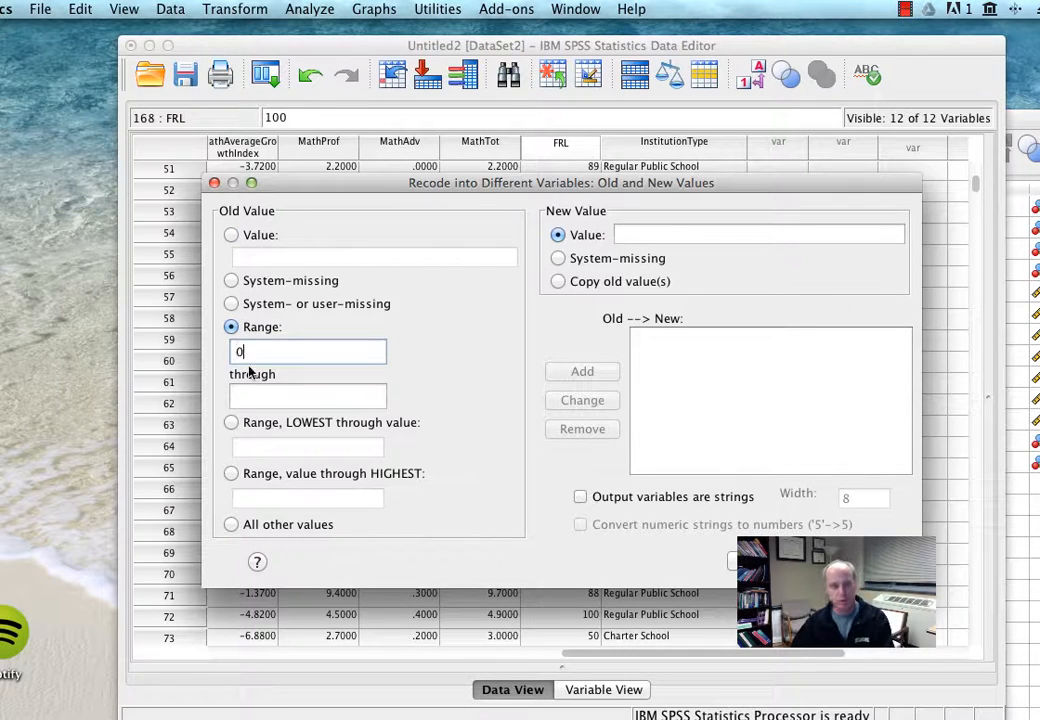
{"action": "left_click", "coordinate": [259, 396]}
{"action": "type", "text": "33"}
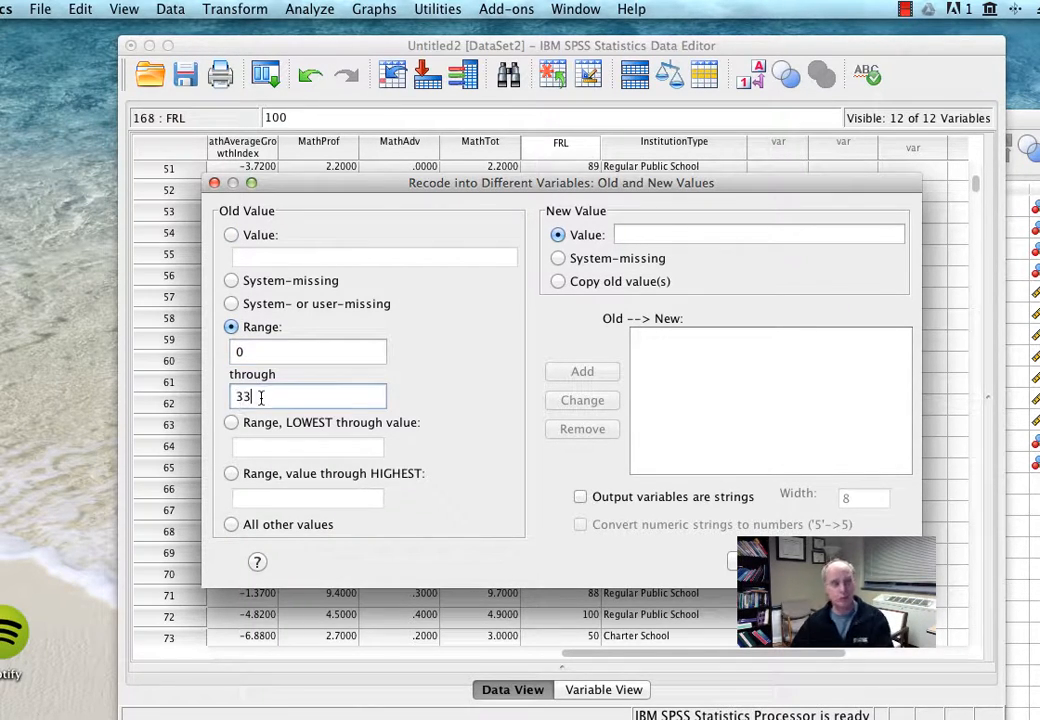
{"action": "left_click", "coordinate": [658, 237]}
{"action": "type", "text": "1"}
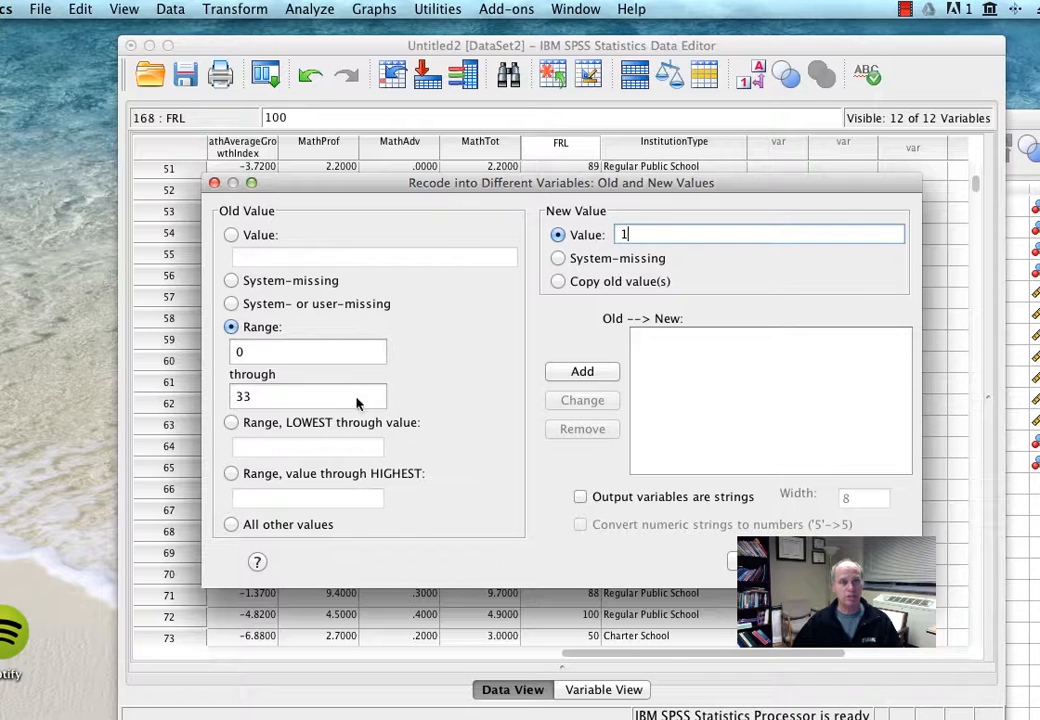
{"action": "left_click", "coordinate": [596, 372]}
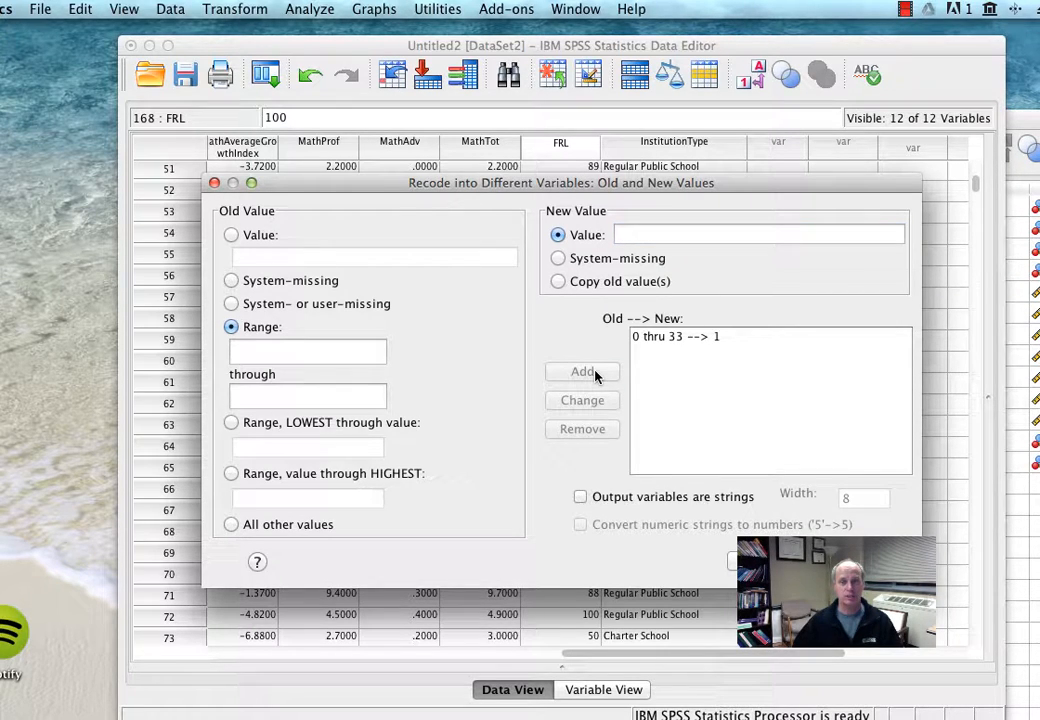
- Add a recode rule that turns the range 34 through 66 into 2
{"action": "left_click", "coordinate": [279, 358]}
{"action": "type", "text": "34"}
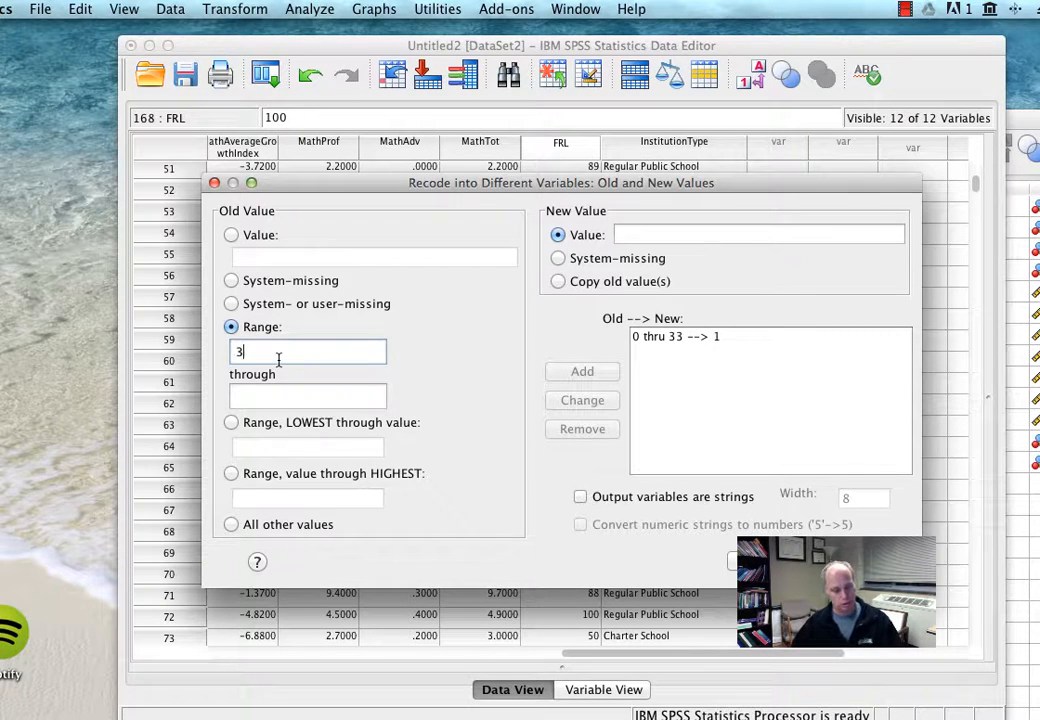
{"action": "left_click", "coordinate": [295, 392]}
{"action": "type", "text": "6"}
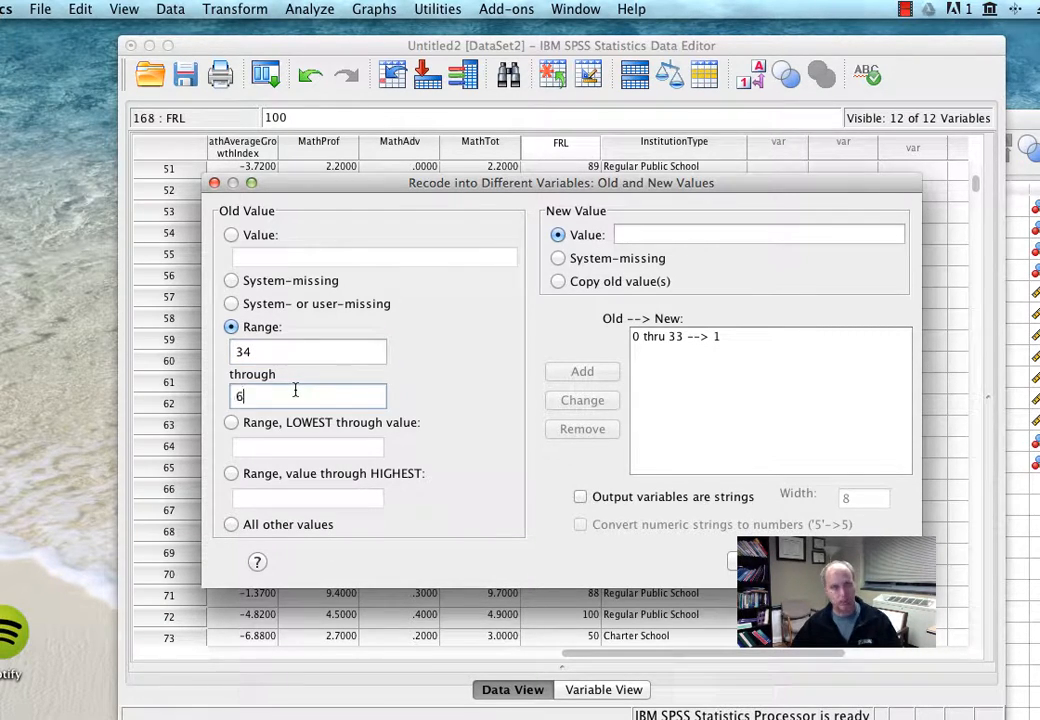
{"action": "type", "text": "6"}
{"action": "left_click", "coordinate": [629, 234]}
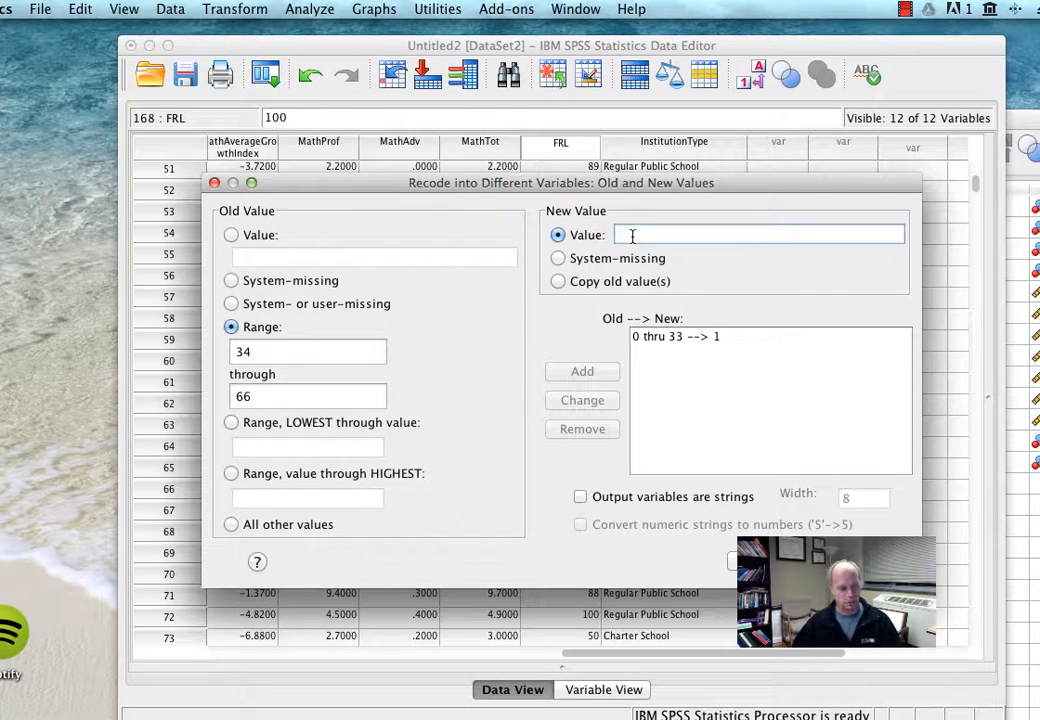
{"action": "type", "text": "2"}
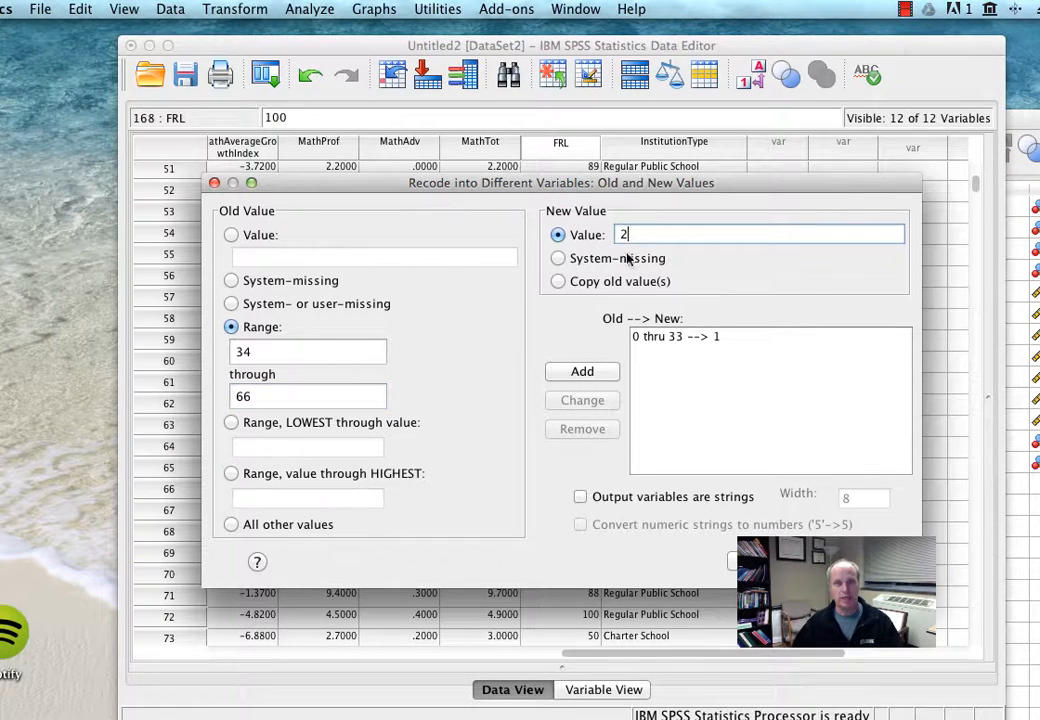
{"action": "left_click", "coordinate": [580, 373]}
- Add a recode rule that turns the range 67 through 100 into 3
{"action": "left_click", "coordinate": [280, 350]}
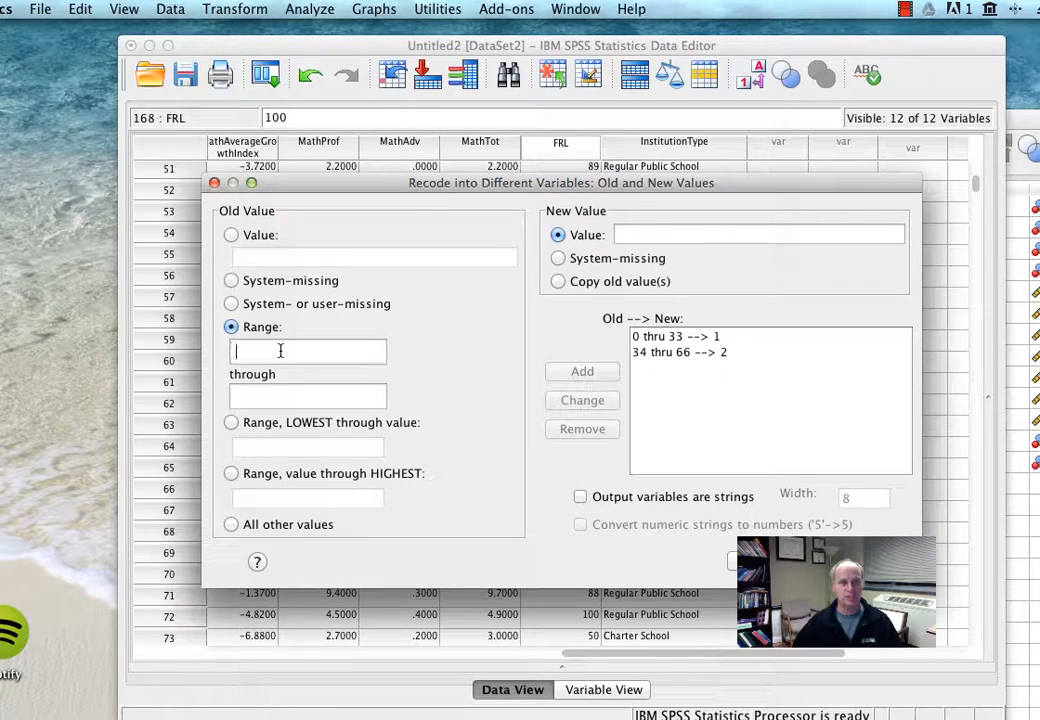
{"action": "type", "text": "67"}
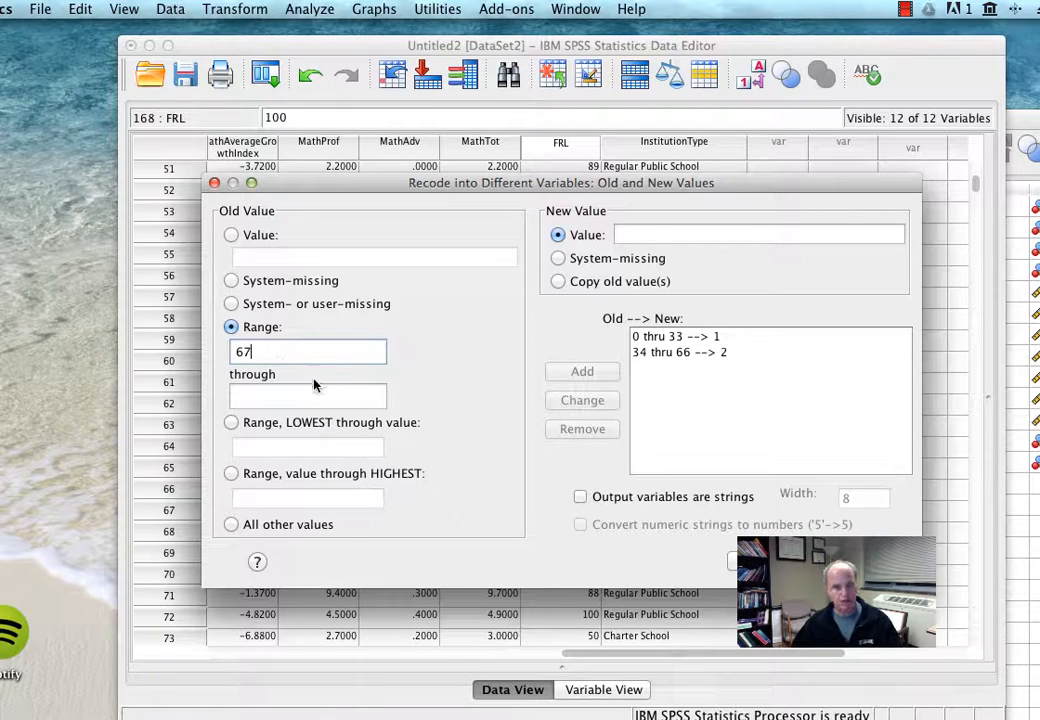
{"action": "left_click", "coordinate": [309, 395]}
{"action": "type", "text": "1"}
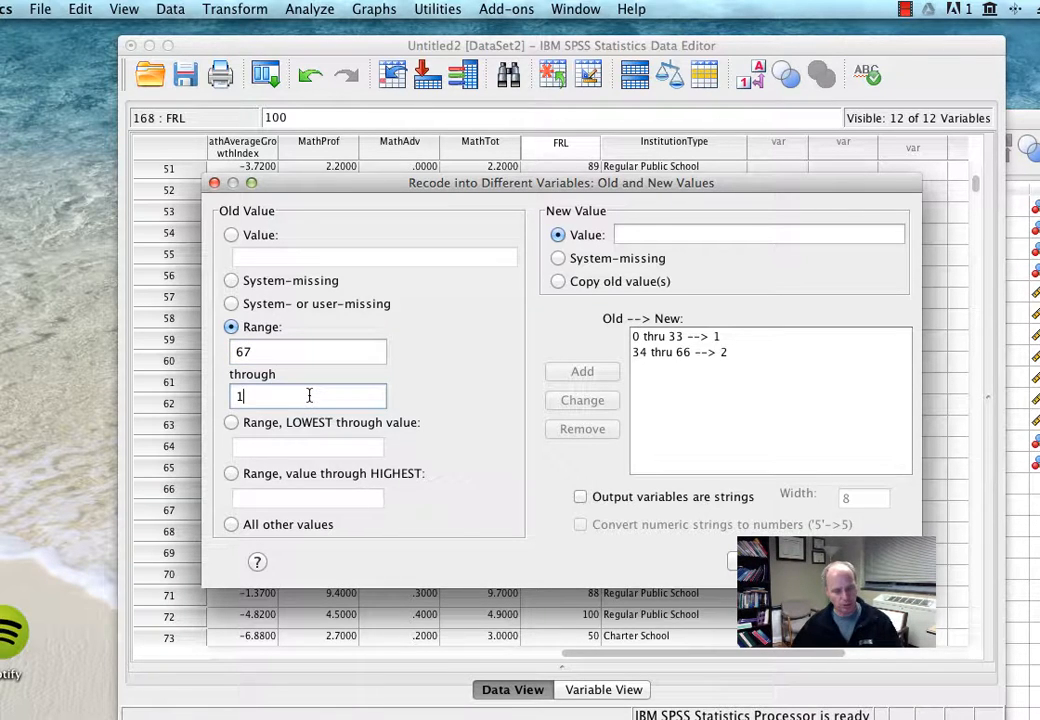
{"action": "type", "text": "00"}
{"action": "left_click", "coordinate": [665, 232]}
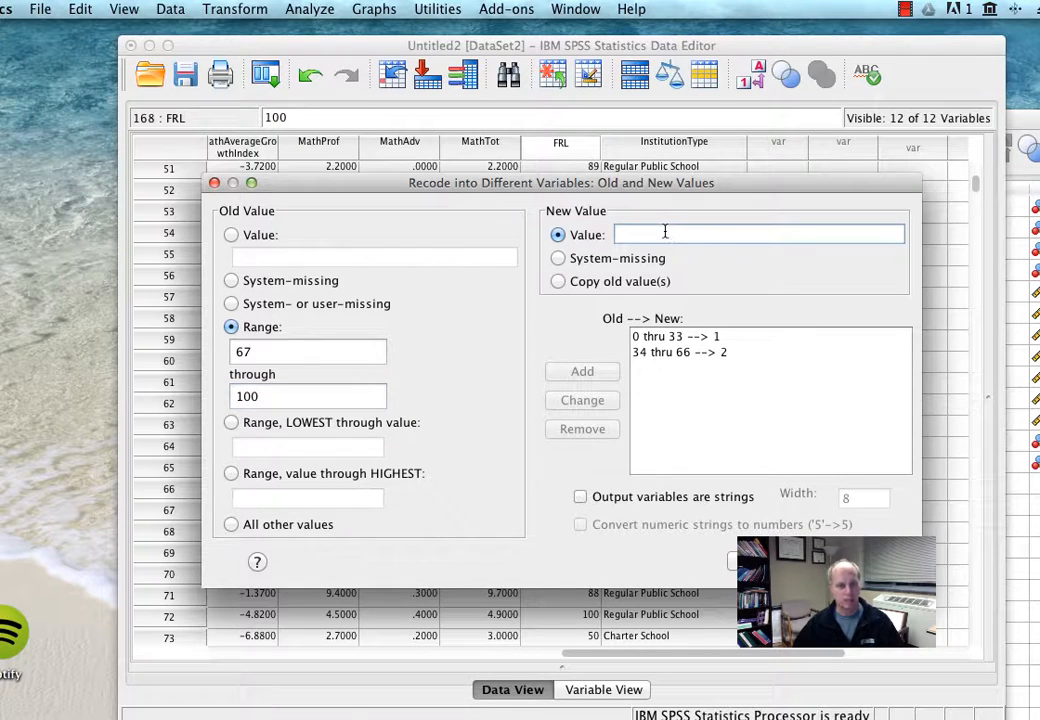
{"action": "type", "text": "3"}
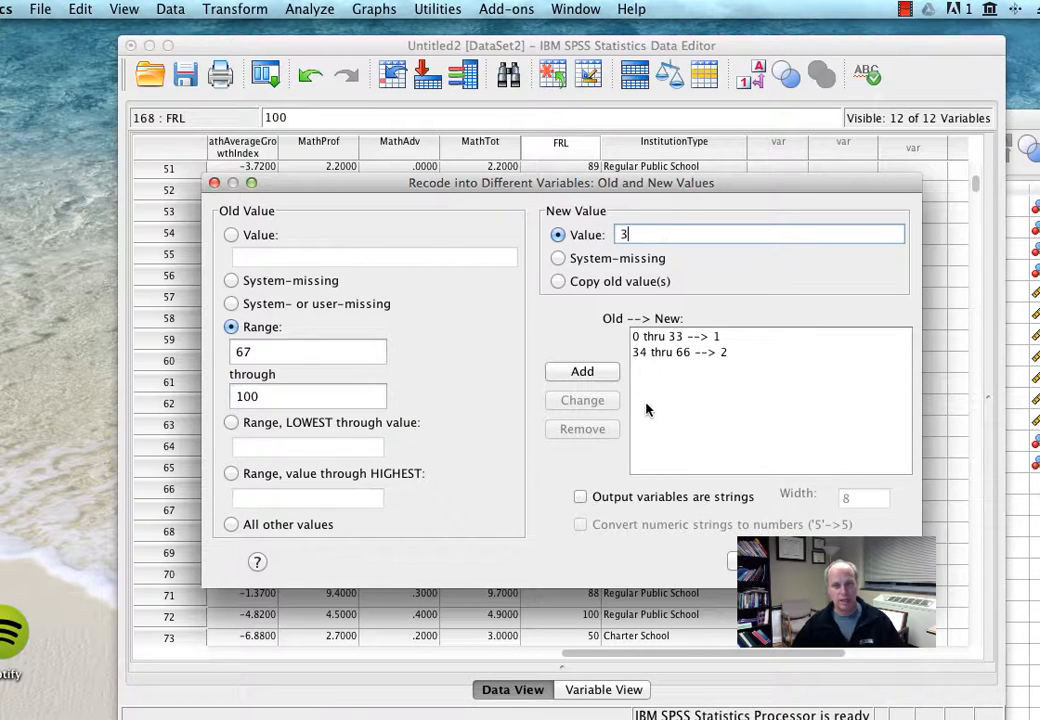
{"action": "left_click", "coordinate": [583, 372]}
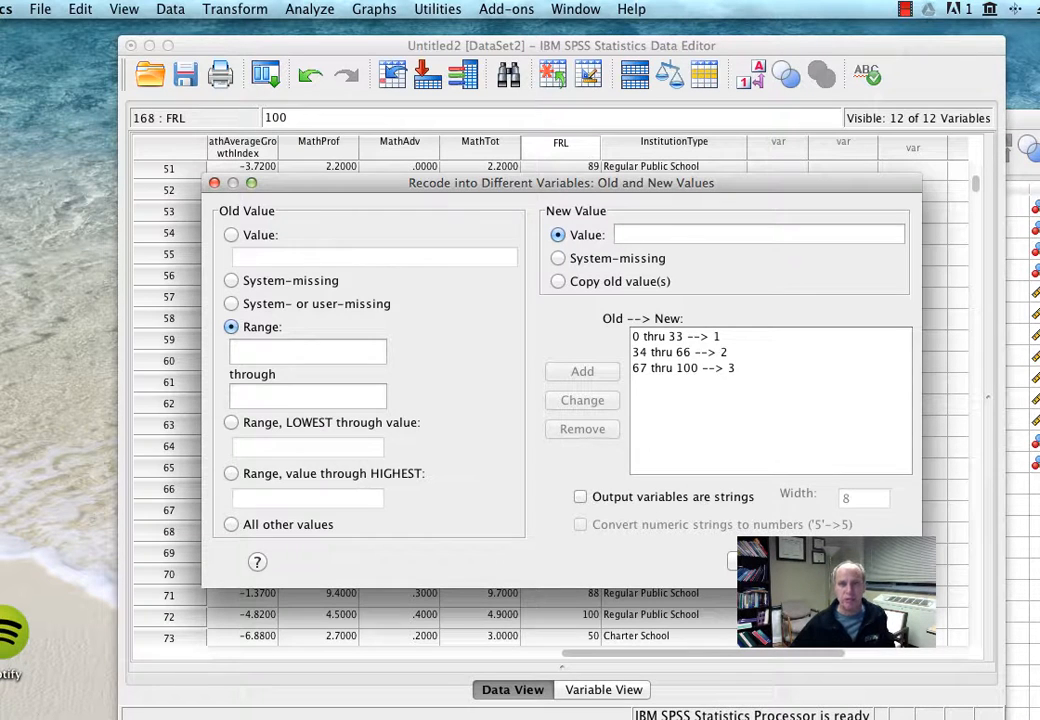
- Accept the recode rules, run the FRL recode, and check the new FRLGroups variable in the Data Editor's data and variable views
{"action": "left_click", "coordinate": [856, 562]}
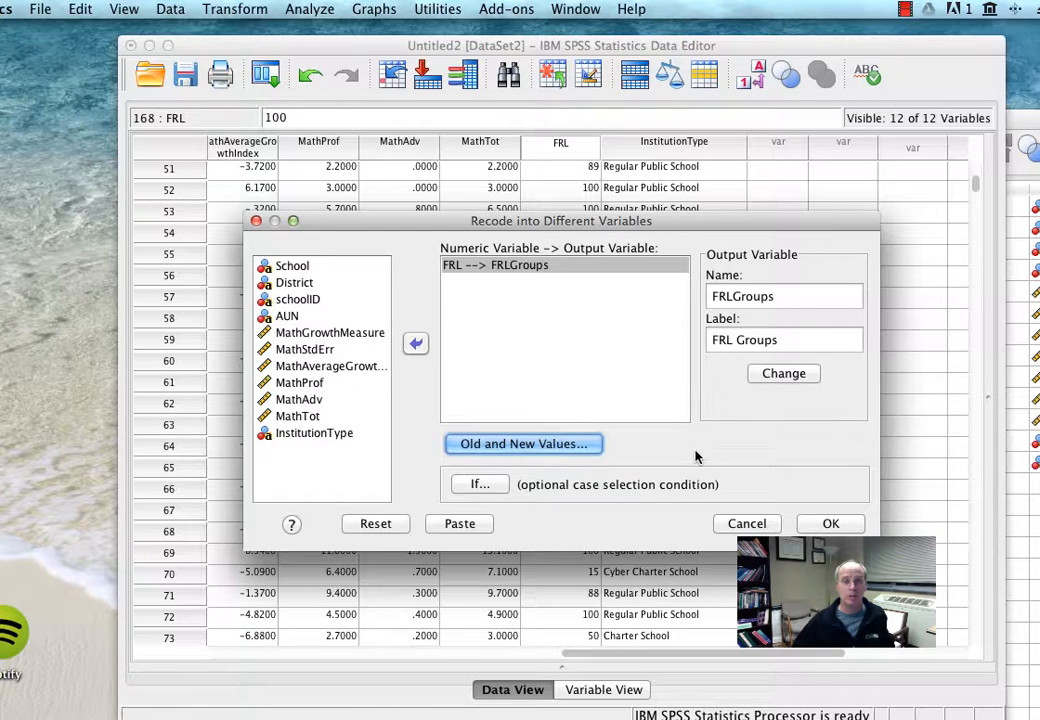
{"action": "left_click", "coordinate": [852, 527]}
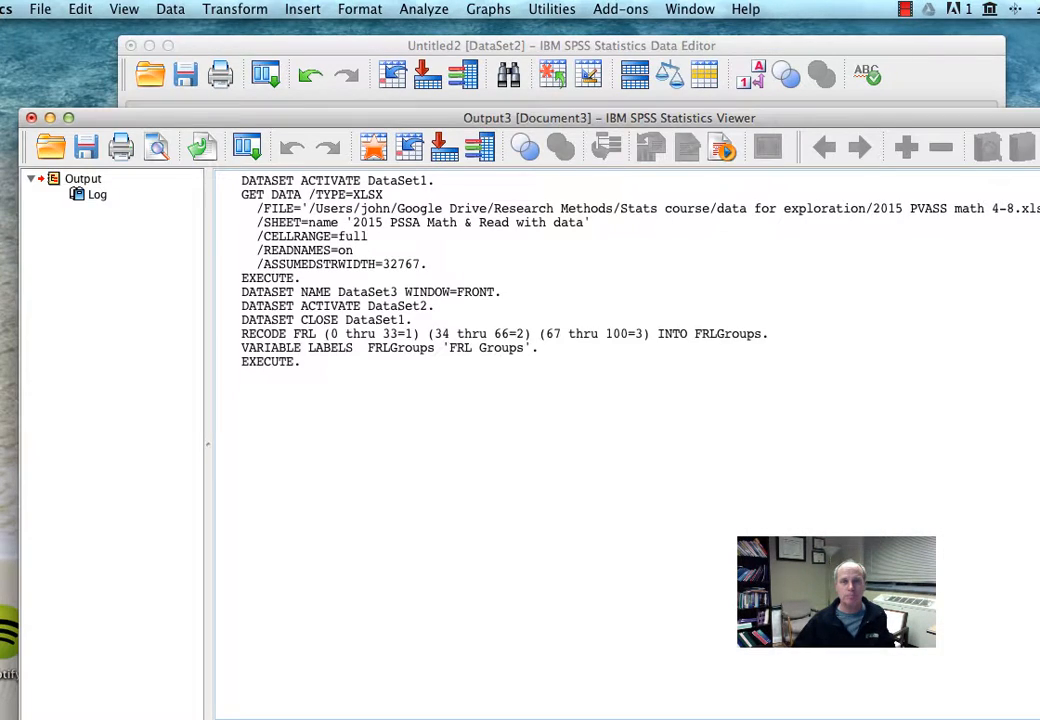
{"action": "left_click", "coordinate": [880, 48]}
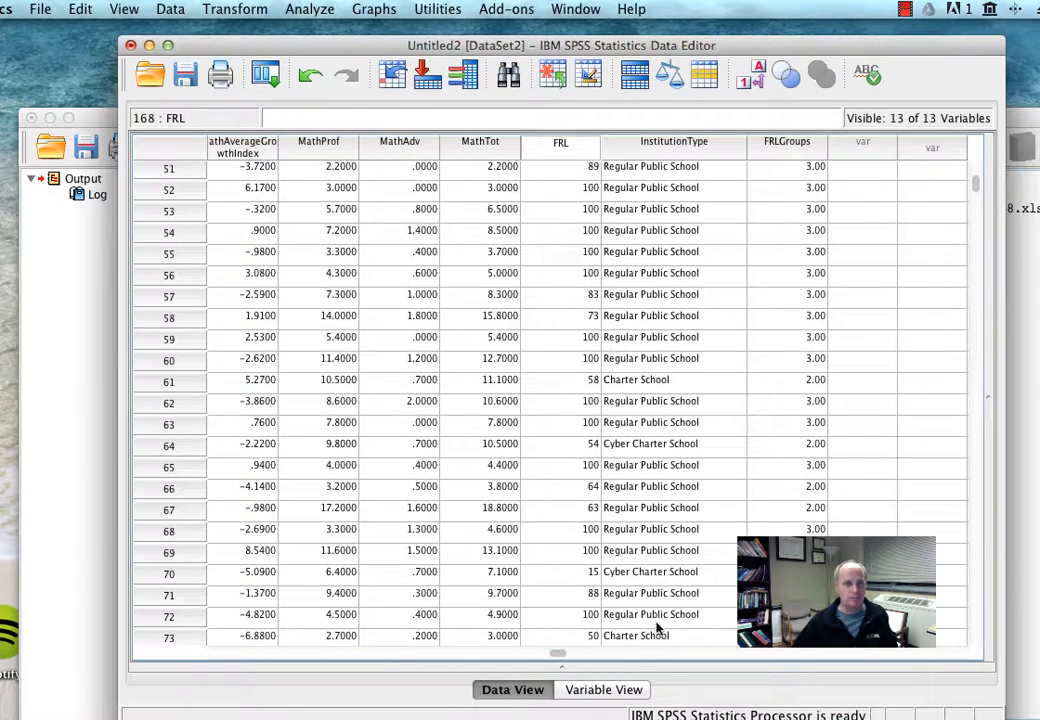
{"action": "left_click", "coordinate": [595, 692]}
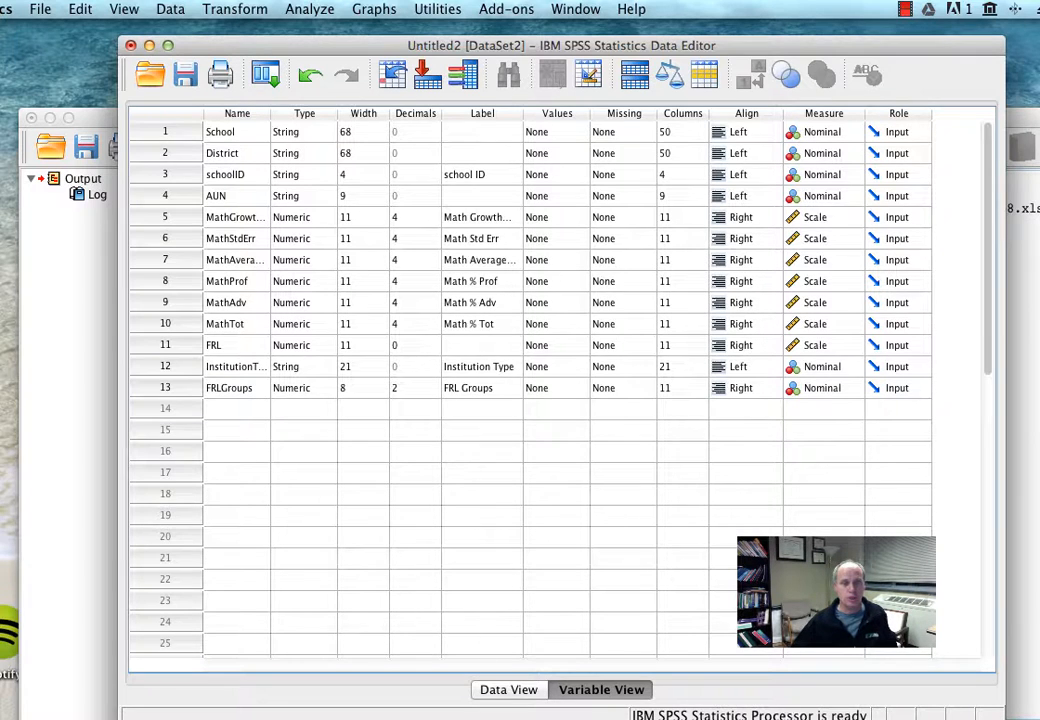
{"action": "left_click", "coordinate": [521, 690]}
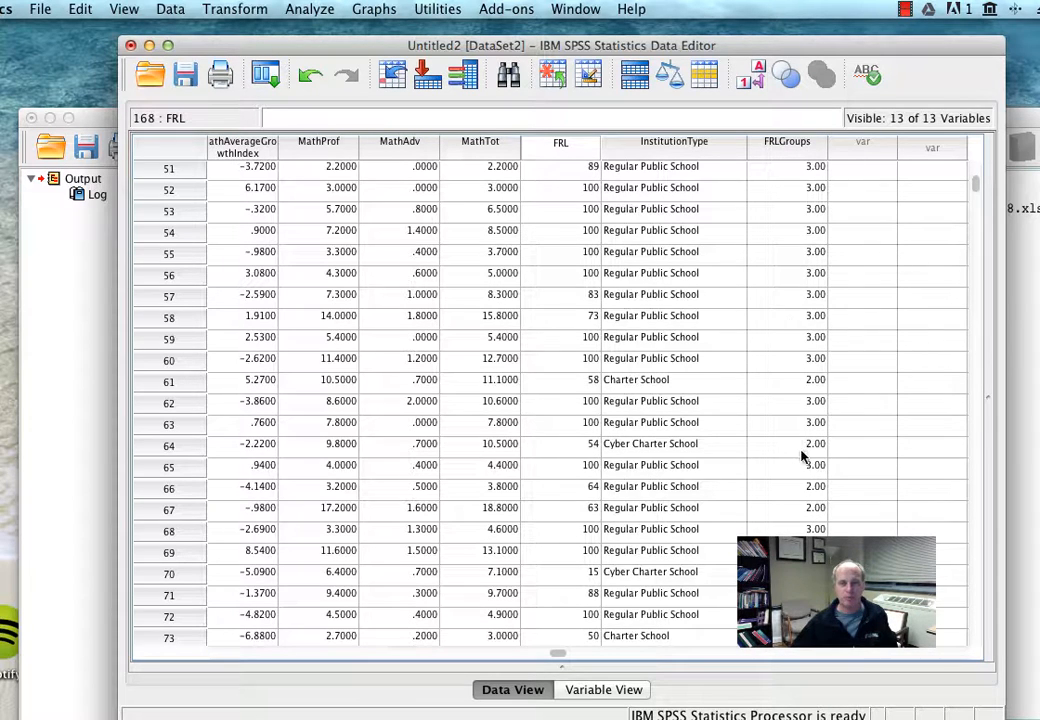
- Set the FRLGroups variable's decimals to 0 and return to the data values
{"action": "left_click", "coordinate": [600, 690]}
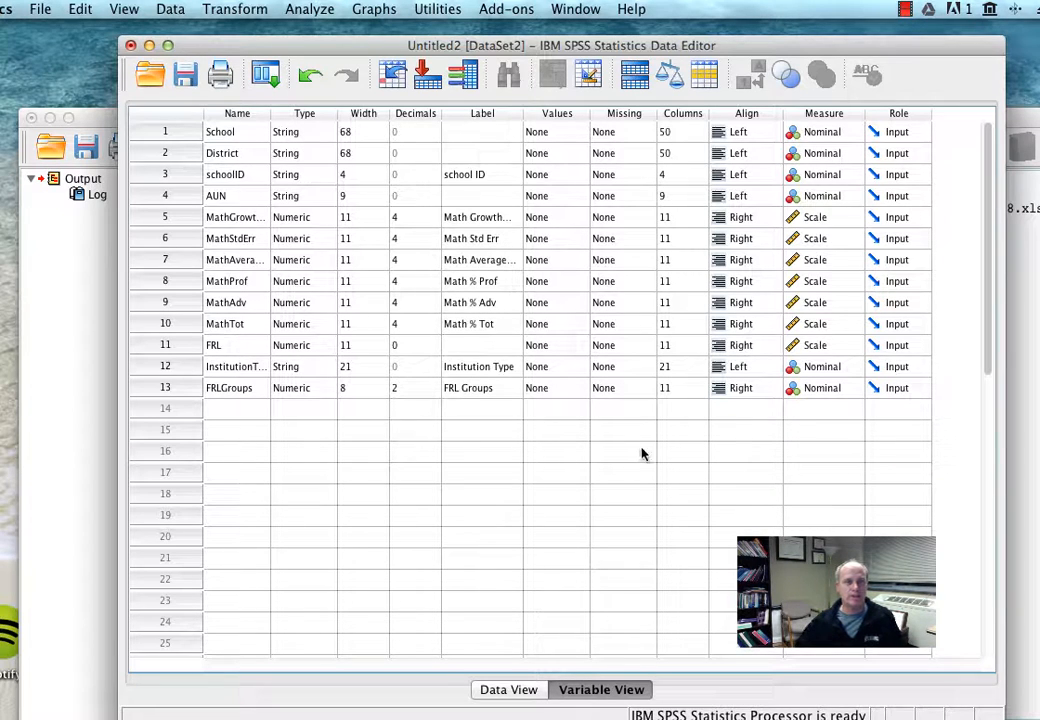
{"action": "left_click", "coordinate": [420, 390]}
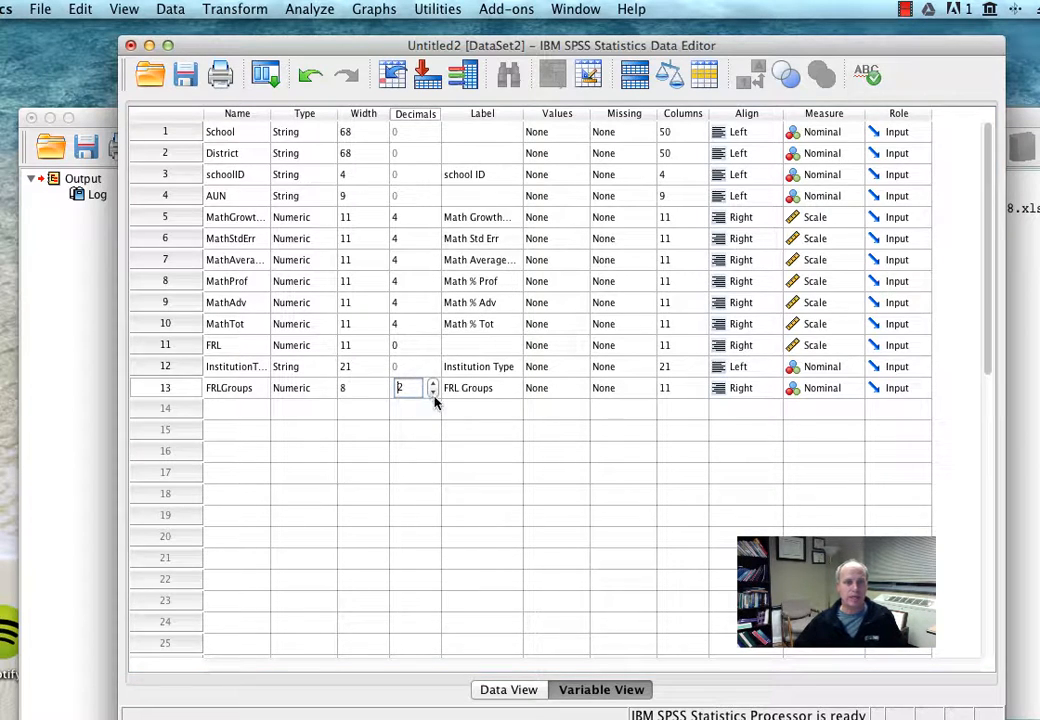
{"action": "left_click", "coordinate": [433, 392]}
{"action": "left_click", "coordinate": [433, 392]}
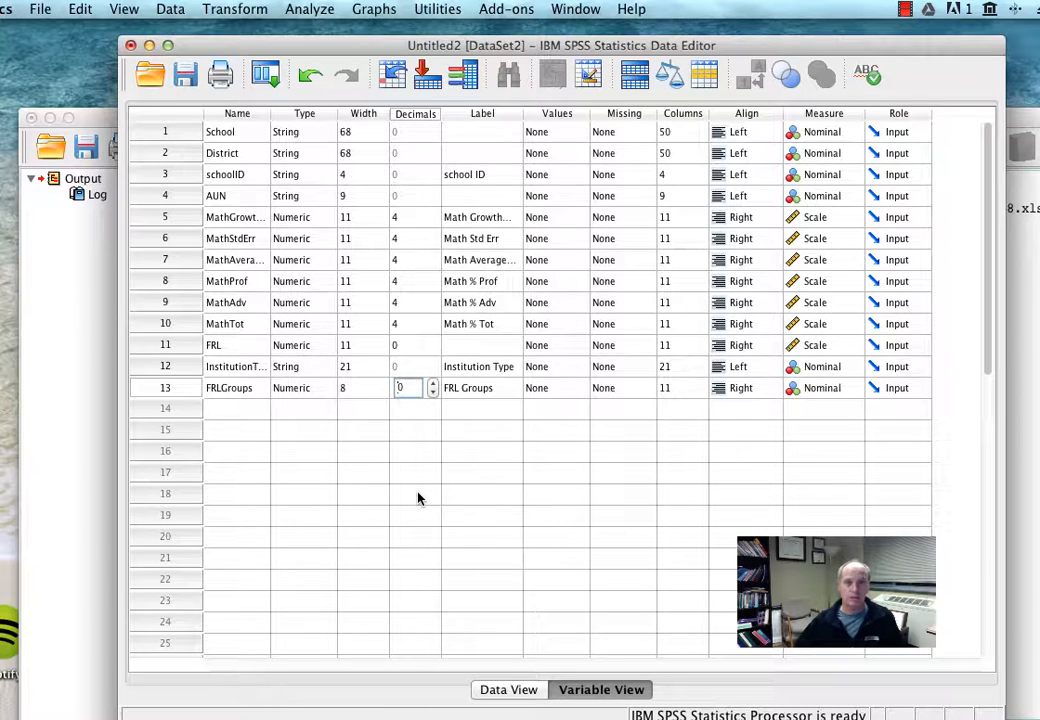
{"action": "left_click", "coordinate": [434, 469]}
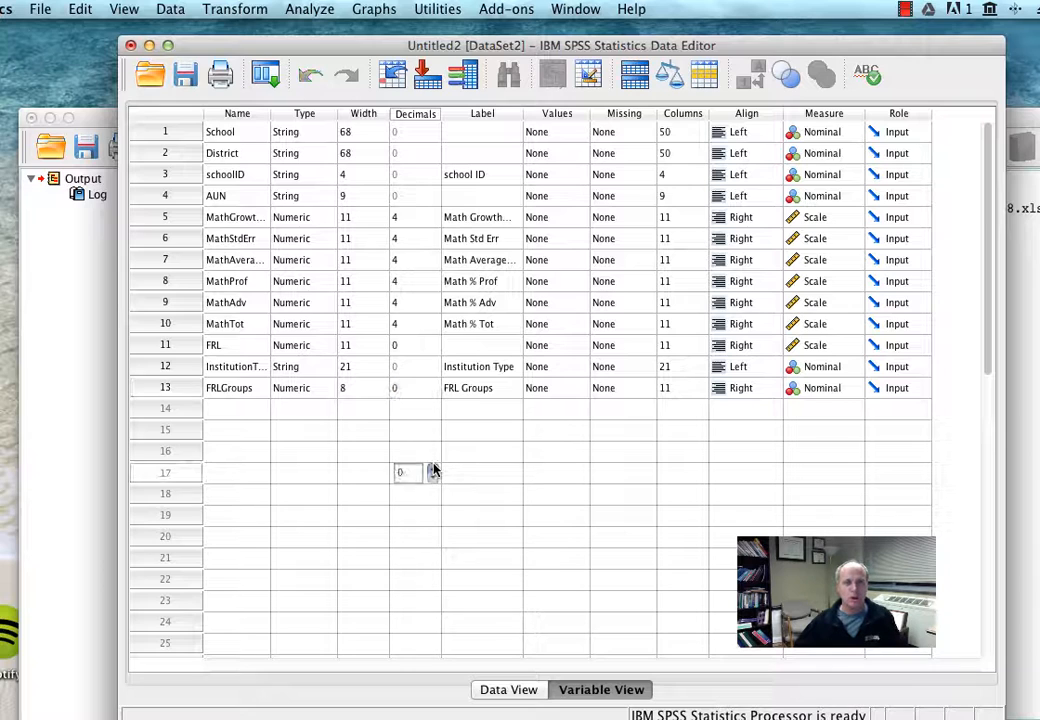
{"action": "left_click", "coordinate": [433, 467]}
{"action": "left_click", "coordinate": [510, 690]}
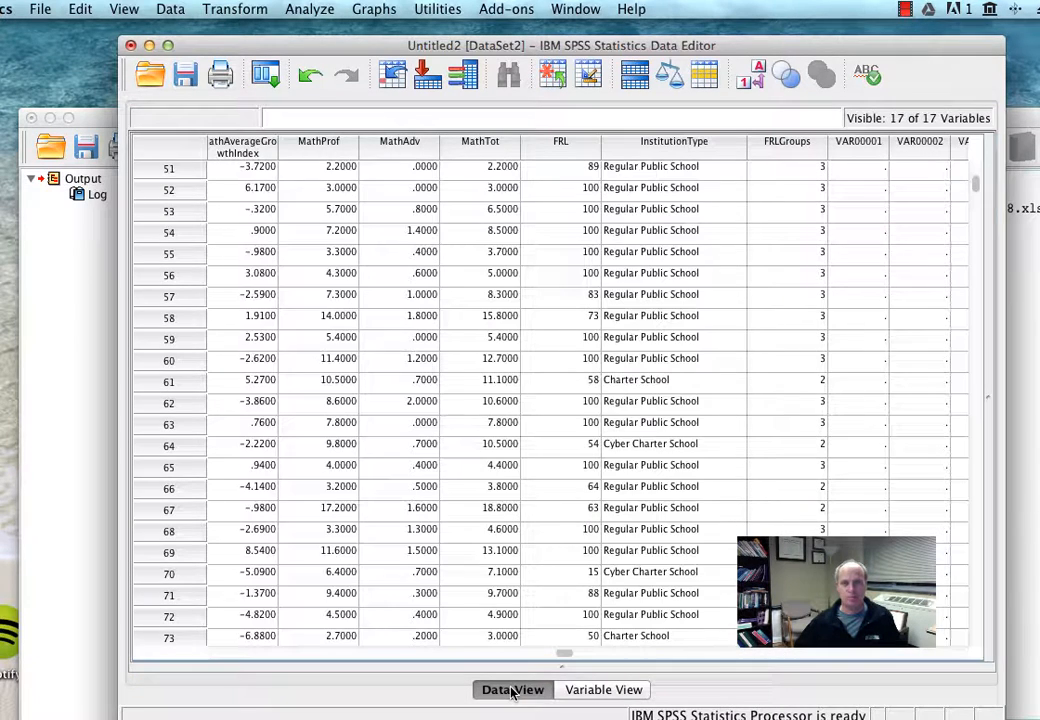